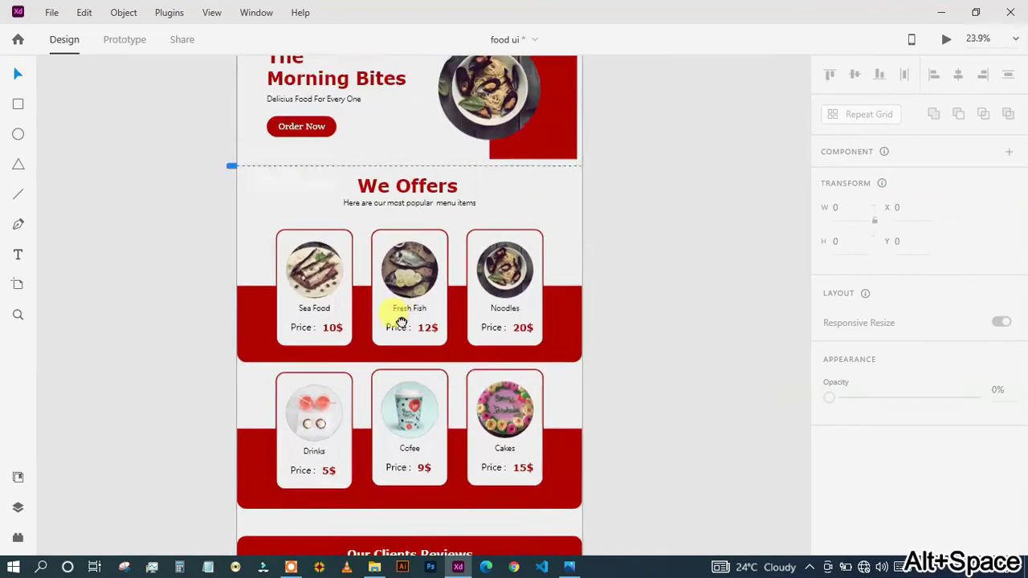
Step: Draw a white card rectangle about 429 by 726 px overlapping the lower edge of the red Our Clients Reviews banner
left_click(422, 255)
scroll(440, 305, "down", 10)
scroll(440, 305, "up", 10)
key("r")
mouse_move(228, 306)
left_mouse_down()
mouse_move(361, 426)
mouse_move(358, 508)
left_mouse_up()
left_click_drag(228, 407, 234, 408)
mouse_move(300, 509)
left_mouse_down()
mouse_move(300, 487)
mouse_move(301, 508)
left_mouse_up()
left_click_drag(297, 306, 301, 299)
mouse_move(358, 403)
left_mouse_down()
mouse_move(369, 402)
mouse_move(358, 402)
left_mouse_up()
left_click(398, 399)
Step: Draw a circle for the client photo and centre it near the upper edge of the white card
left_click(317, 369)
key("e")
left_click_drag(259, 314, 335, 394)
key("v")
left_click_drag(349, 309, 347, 290)
left_click_drag(306, 370, 307, 349)
left_click(311, 383)
Step: Add the client's name below the circle in black bold Verdana at size 35
scroll(418, 241, "up", 4)
scroll(265, 303, "down", 4)
key("t")
left_click(286, 346)
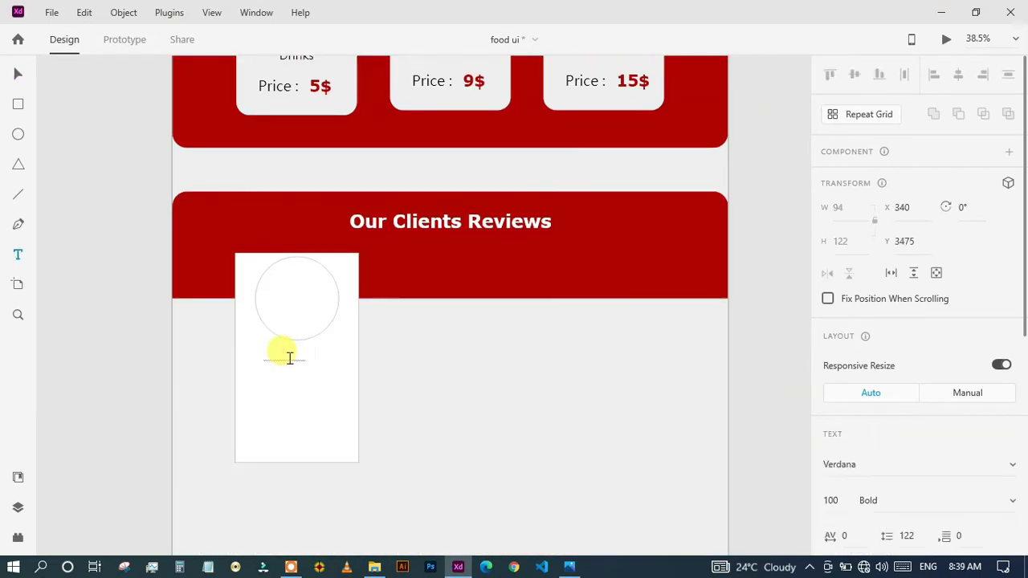
scroll(916, 401, "down", 5)
left_click(860, 399)
left_click_drag(651, 402, 597, 437)
triple_click(346, 347)
left_click(861, 401)
left_click_drag(650, 401, 602, 436)
key("Escape")
left_click_drag(284, 365, 354, 390)
Step: Add the text "your text here your clients reviews here" below the name in bold Verdana at size 40
scroll(302, 433, "up", 5)
key("Escape")
scroll(462, 418, "down", 5)
left_click_drag(457, 431, 384, 413)
left_click(468, 415)
left_click(17, 255)
left_click(327, 408)
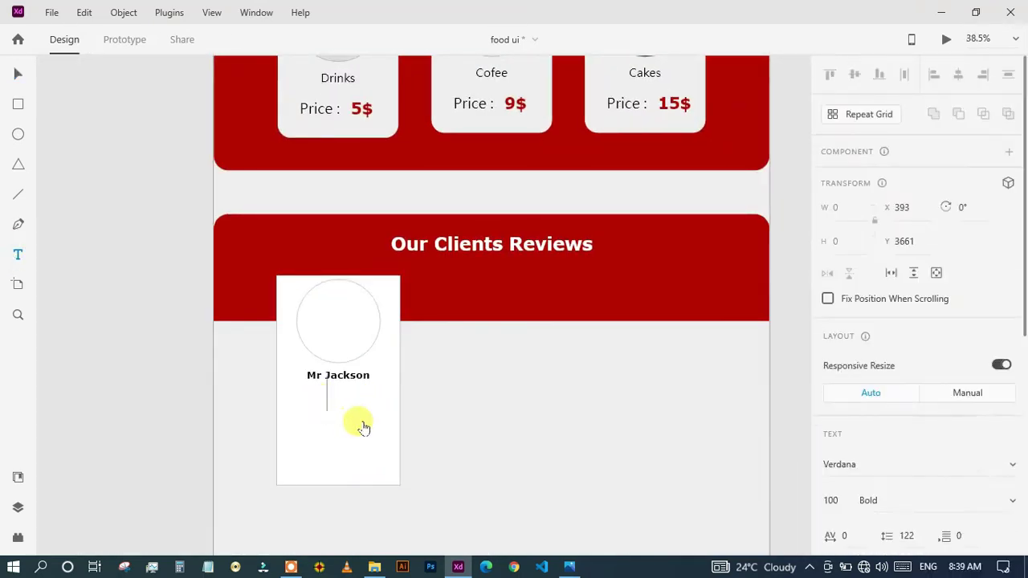
scroll(852, 426, "down", 3)
left_click(830, 276)
type("35")
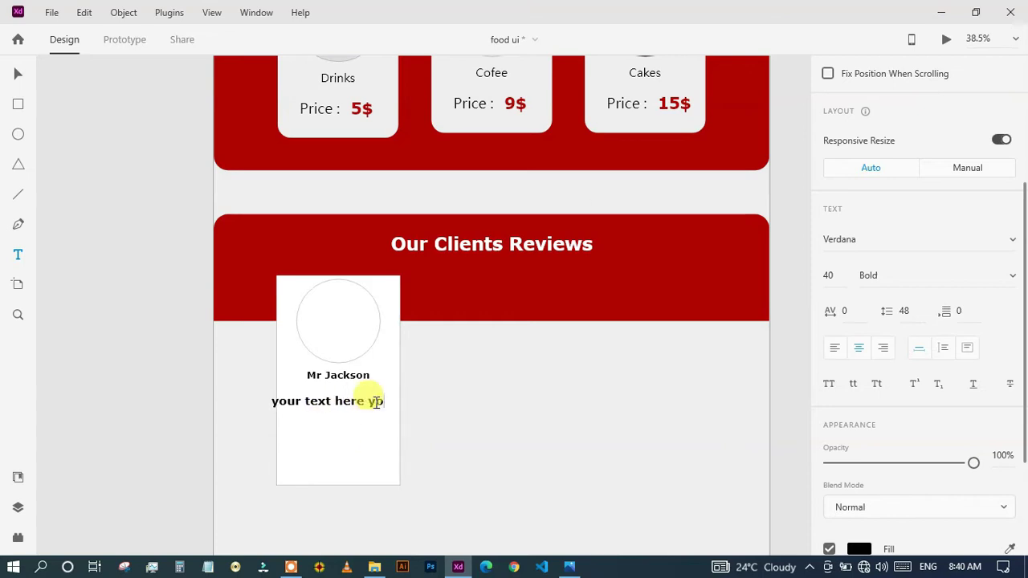
key("Return")
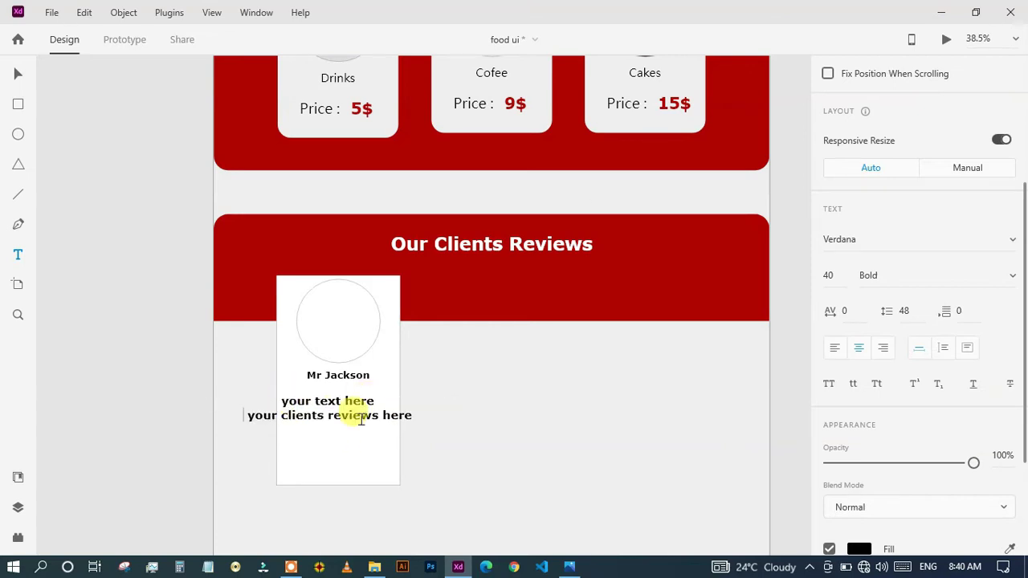
Step: Wrap the review text into three centred lines within the card and set its weight to Regular
key("ctrl+a")
key("Escape")
key("v")
left_click_drag(316, 416, 289, 391)
double_click(339, 413)
scroll(948, 284, "up", 5)
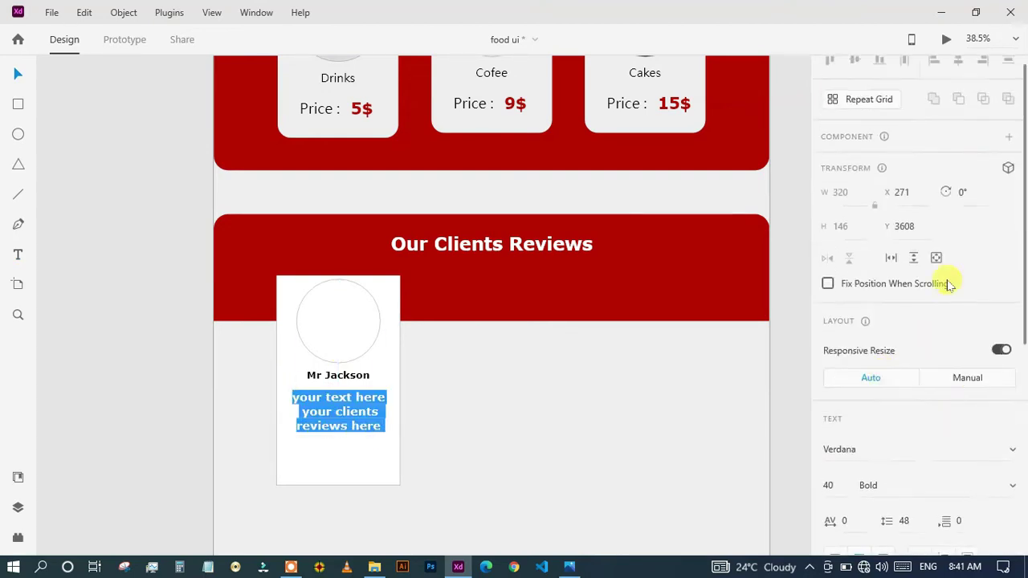
scroll(951, 286, "down", 4)
left_click(884, 258)
left_click(884, 197)
Step: Try the Tw Cen MT and Verdana fonts on the client's name
double_click(321, 374)
left_click(884, 224)
left_click(872, 161)
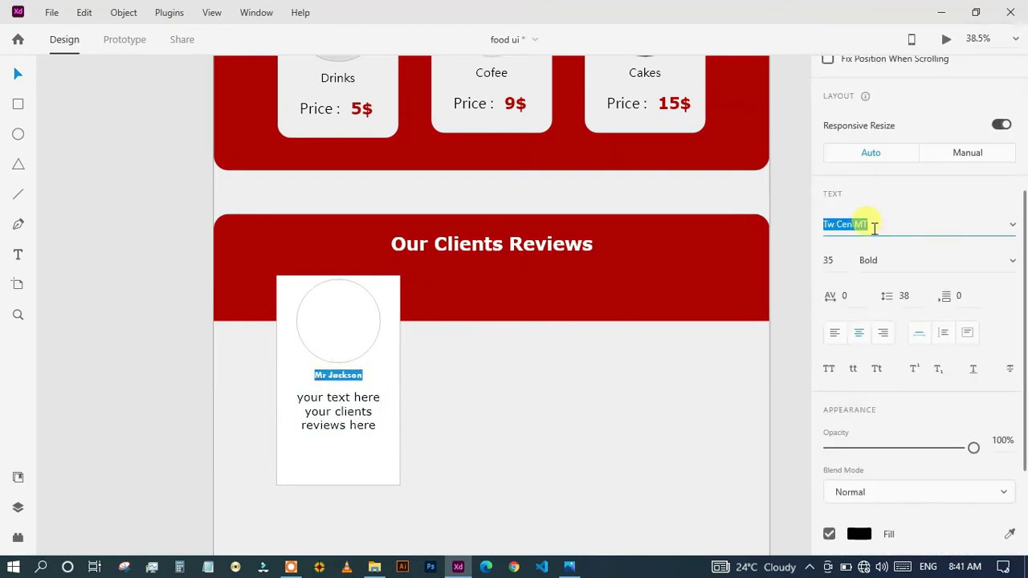
left_click(1012, 225)
scroll(870, 251, "down", 5)
left_click(870, 251)
left_click(1012, 225)
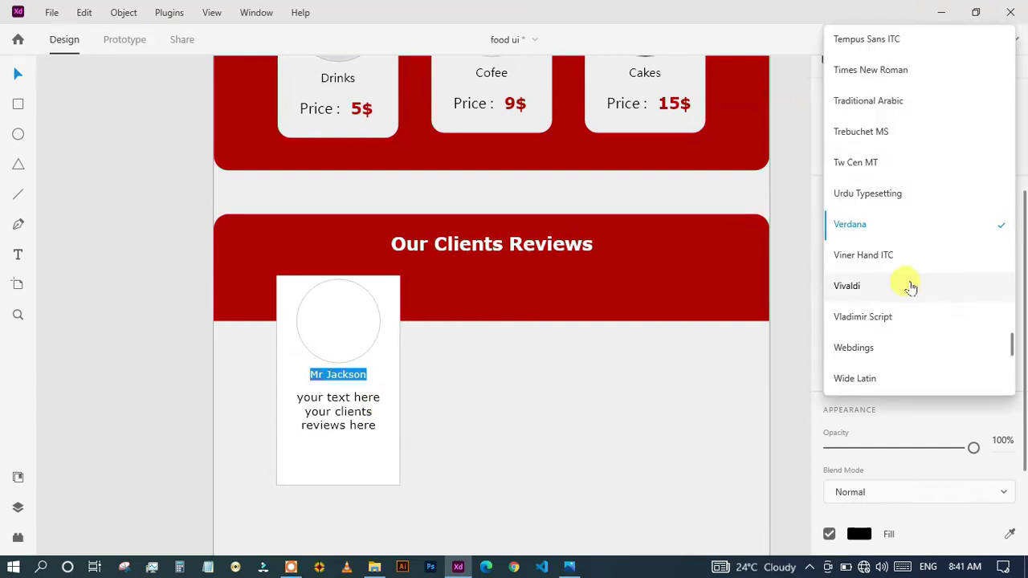
left_click(893, 195)
Step: Set the client's name in a different bold sans-serif font
scroll(893, 196, "up", 1)
left_click(1012, 299)
scroll(898, 345, "down", 3)
left_click(896, 346)
scroll(898, 347, "down", 1)
key("Escape")
scroll(1013, 280, "up", 2)
left_click(1012, 390)
scroll(891, 378, "up", 10)
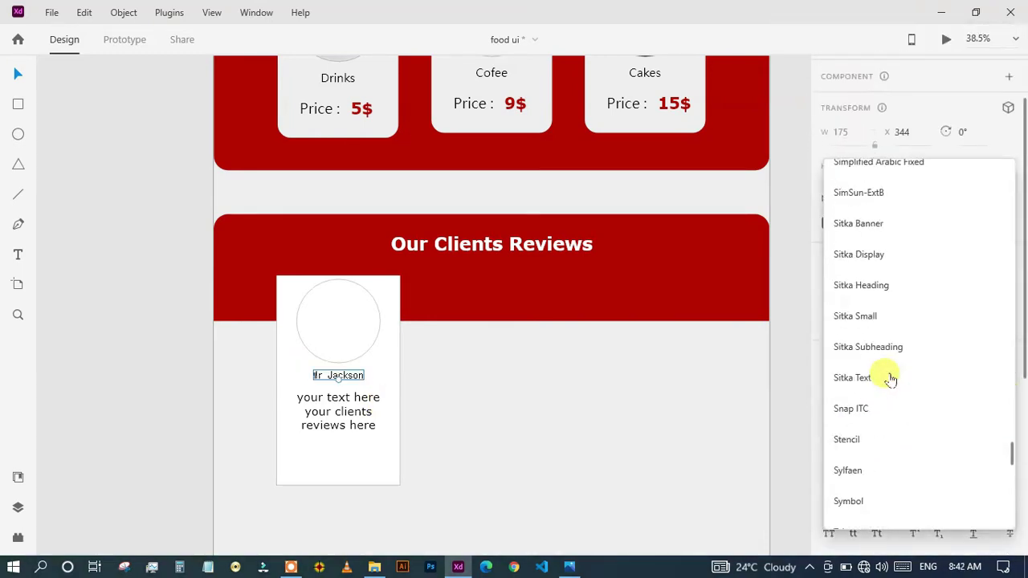
left_click(872, 422)
left_click(841, 425)
left_click(883, 425)
left_click(876, 423)
Step: Move the client's name and the review text slightly lower in the card
left_click(337, 408)
left_click(344, 380)
left_click(350, 431)
left_click(230, 406)
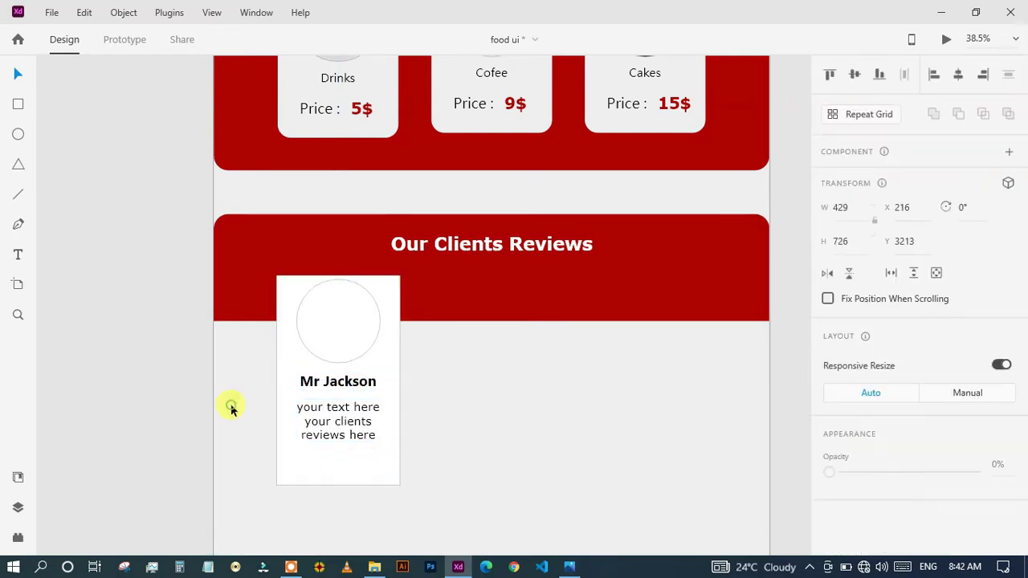
Step: Search the Auto Icon plugin for "star" and place a 36 px filled star icon just below the card
left_click(16, 535)
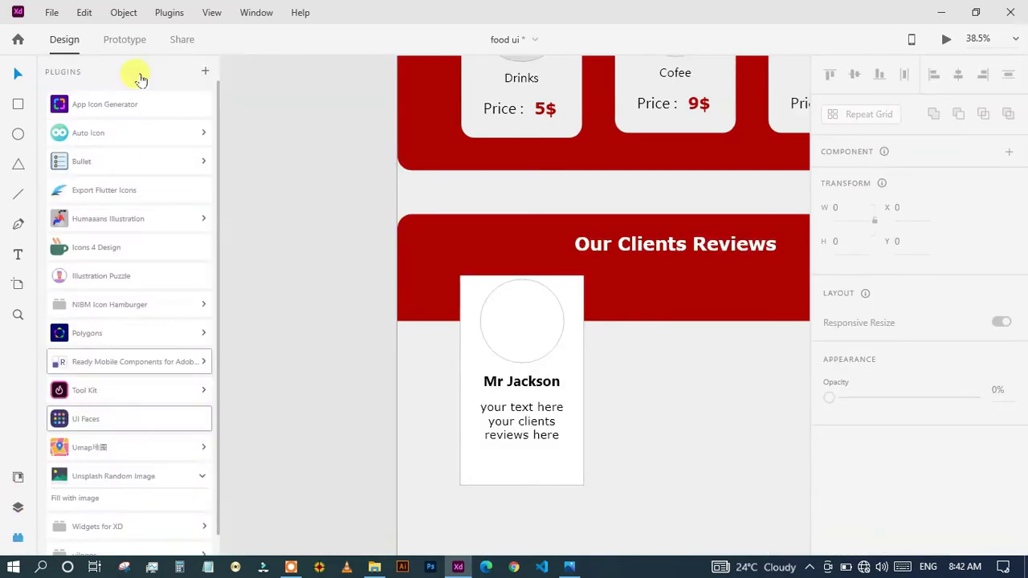
left_click(117, 134)
left_click(80, 155)
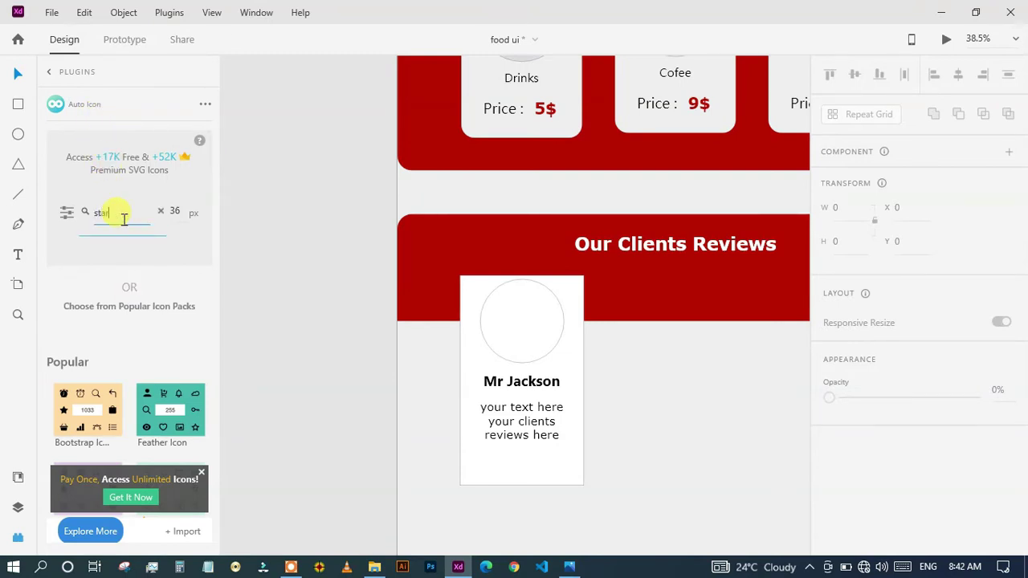
key("Return")
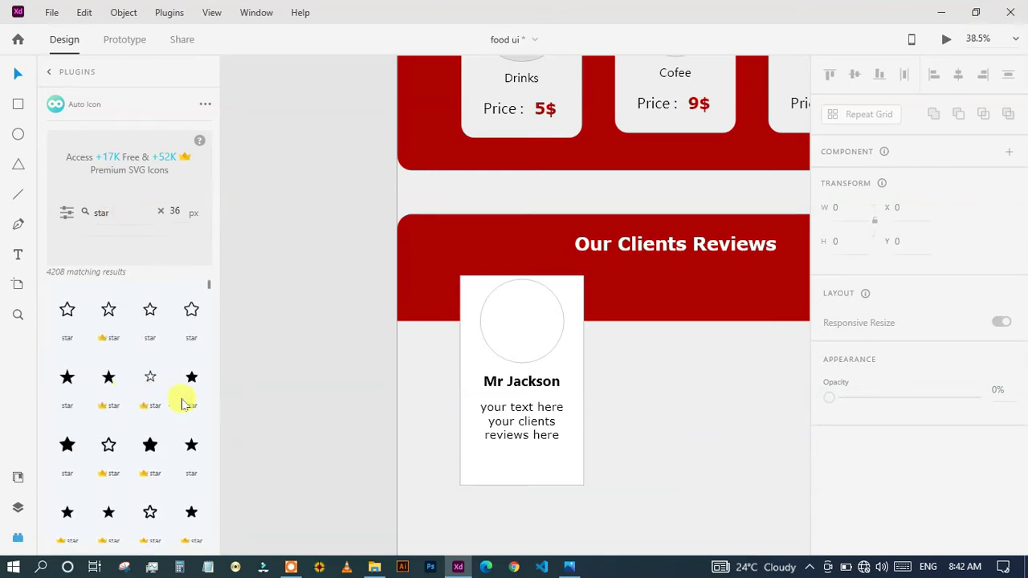
left_click_drag(256, 408, 471, 524)
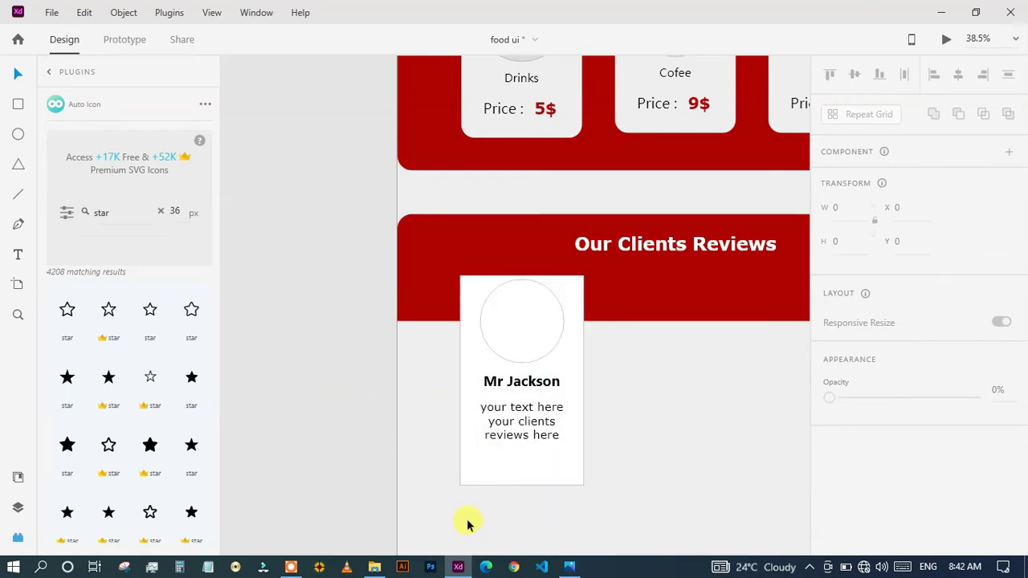
left_click_drag(465, 520, 466, 522)
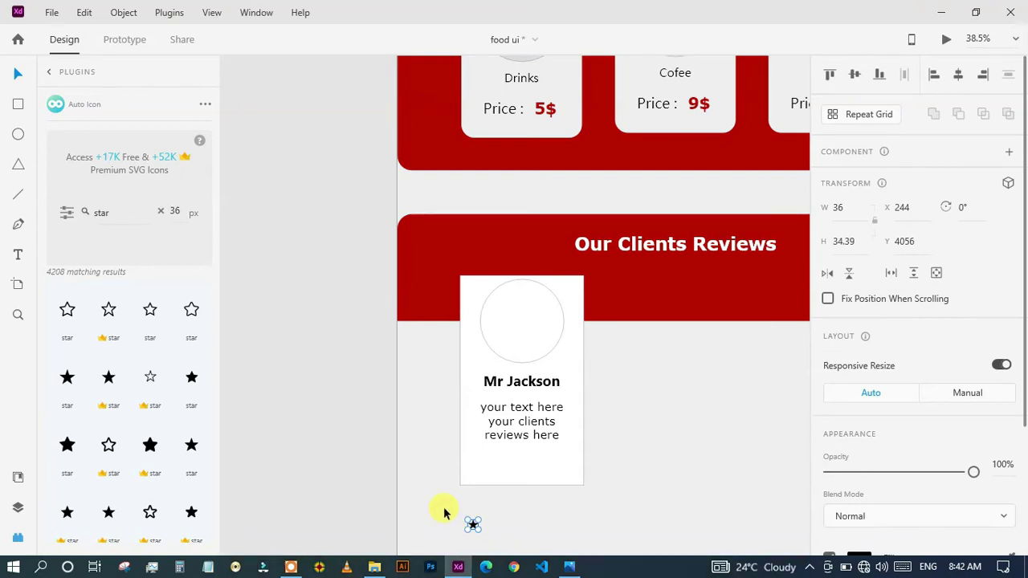
Step: Try to move the star under the review text and repeat it into a row of five with 17 px gaps
scroll(528, 514, "up", 5)
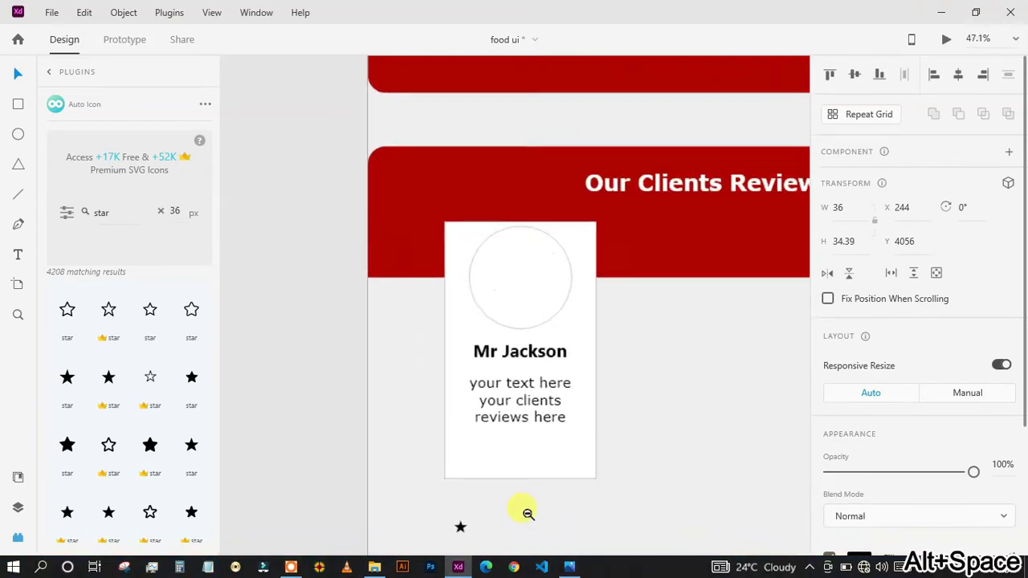
left_click_drag(523, 506, 493, 436)
scroll(493, 436, "up", 2)
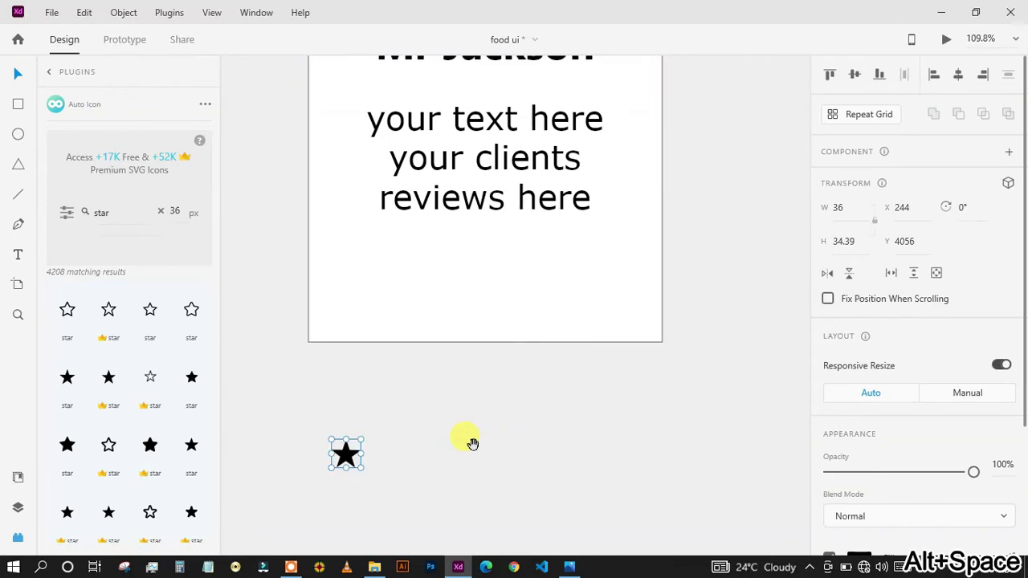
left_click_drag(357, 395, 374, 263)
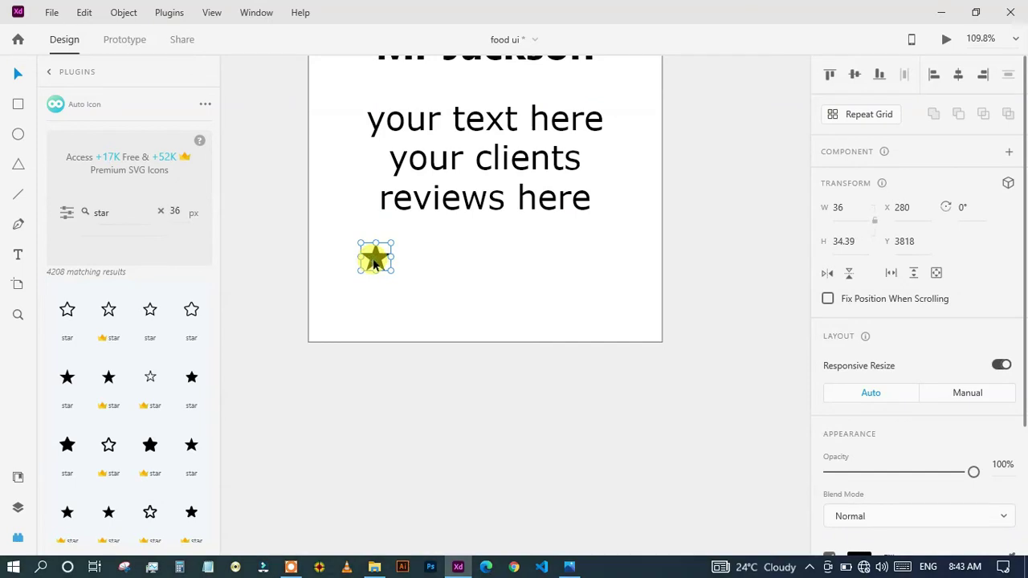
left_click(874, 122)
left_click_drag(394, 257, 574, 259)
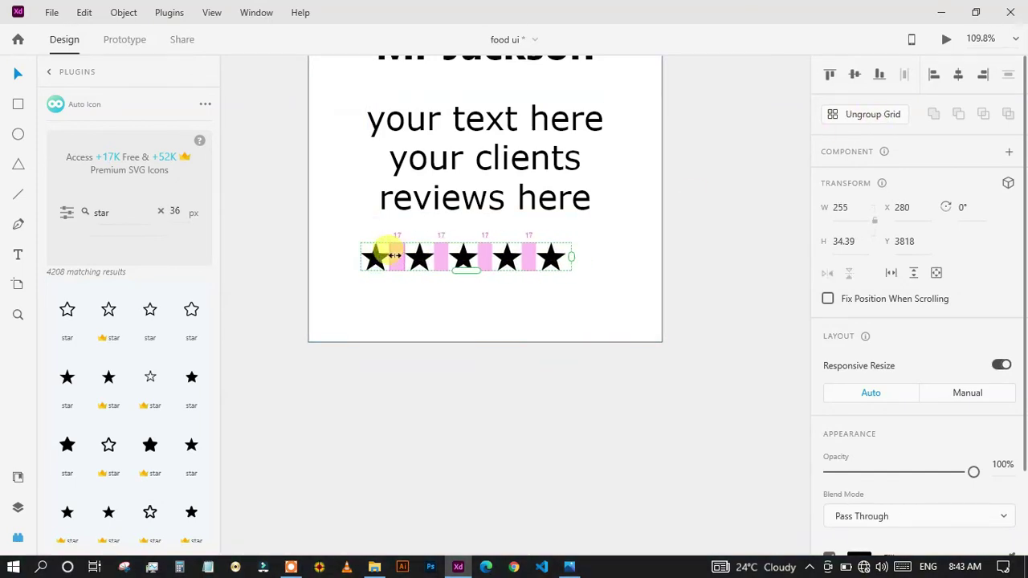
key("ctrl+z")
key("ctrl+z")
key("ctrl+z")
Step: Shrink the star to about 26 px, place it under the review text and repeat it into a row of five
left_click_drag(339, 461, 521, 260)
left_click(395, 274)
left_click(379, 257)
left_click(857, 116)
key("Escape")
Step: Ungroup the repeated star grid into separate stars
right_click(518, 257)
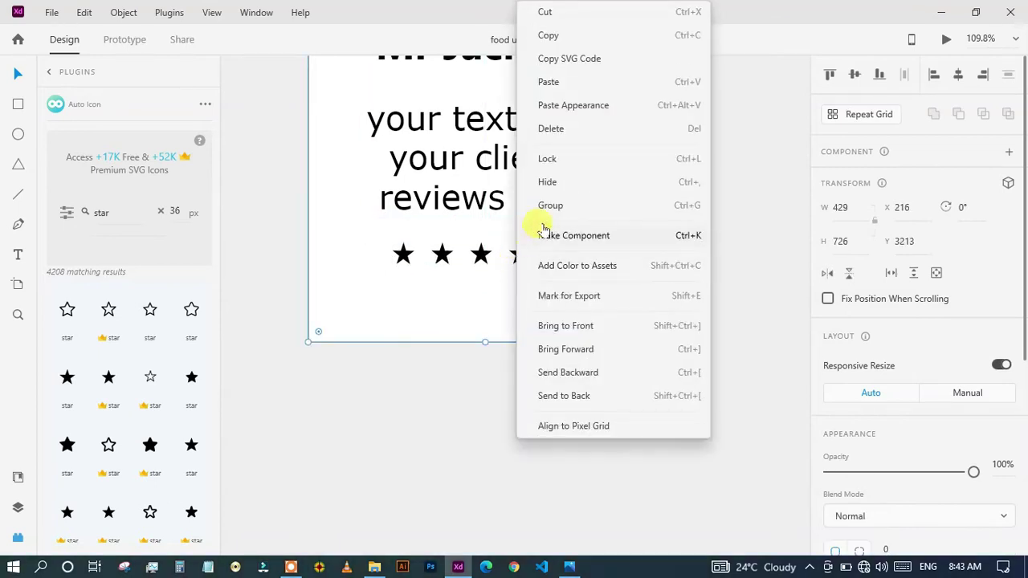
left_click(490, 286)
left_click(481, 256)
right_click(482, 256)
left_click(544, 229)
Step: Lock the white card and delete the last two filled stars of the row
left_click_drag(586, 265, 522, 252)
key("ctrl+l")
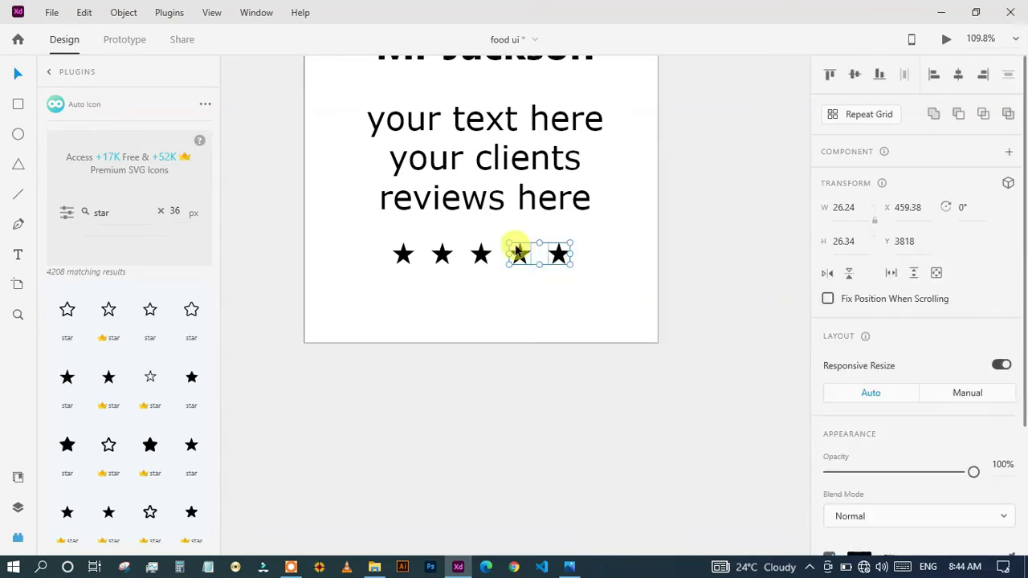
key("Delete")
key("ctrl+z")
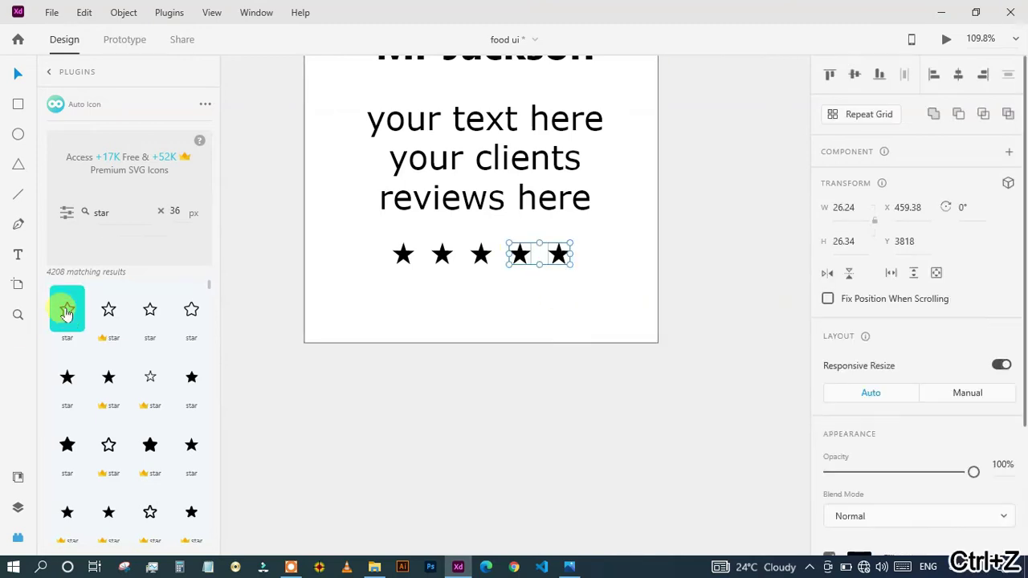
key("Delete")
Step: Place outlined star icons as the fourth and fifth stars of the rating row, matching the filled stars' height
left_click_drag(69, 312, 518, 255)
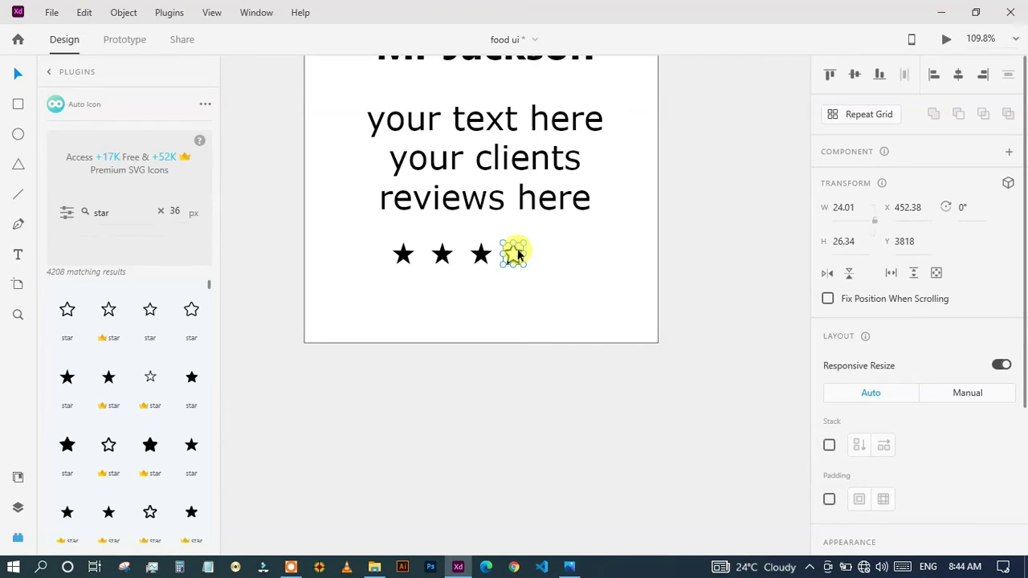
scroll(516, 255, "up", 5)
left_click_drag(617, 291, 763, 281)
scroll(718, 310, "down", 10)
left_click_drag(483, 242, 452, 341)
Step: Group the five rating stars and move the group lower, centred under the review text
left_click_drag(423, 393, 445, 305)
right_click(454, 392)
left_click(490, 207)
scroll(464, 370, "up", 6)
left_click_drag(420, 237, 422, 258)
left_click(420, 360)
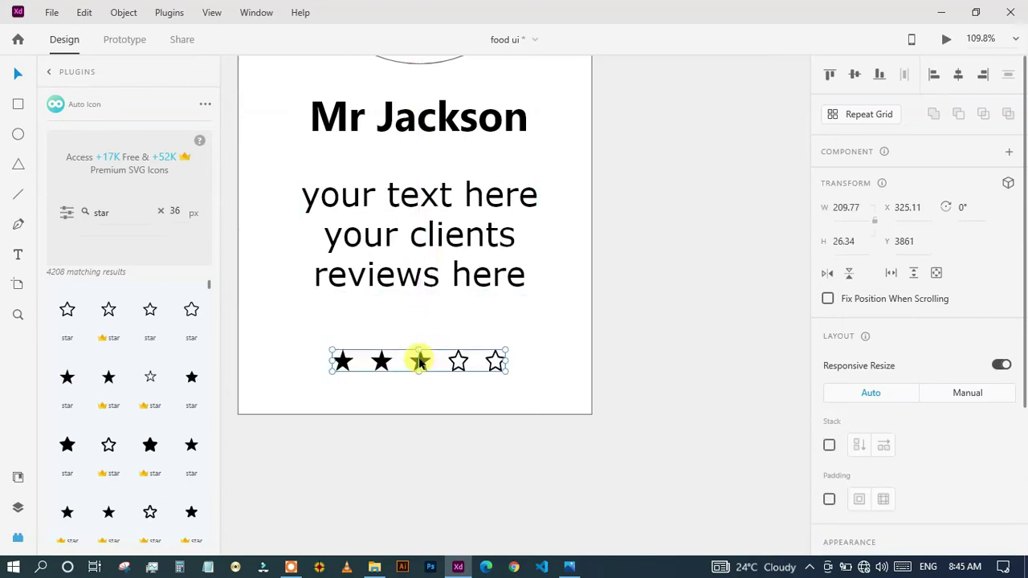
Step: Fill the three solid stars with the document colour #AE0000
scroll(424, 370, "down", 4)
scroll(426, 373, "up", 4)
double_click(336, 344)
left_click(375, 344, "shift")
left_click(413, 345, "shift")
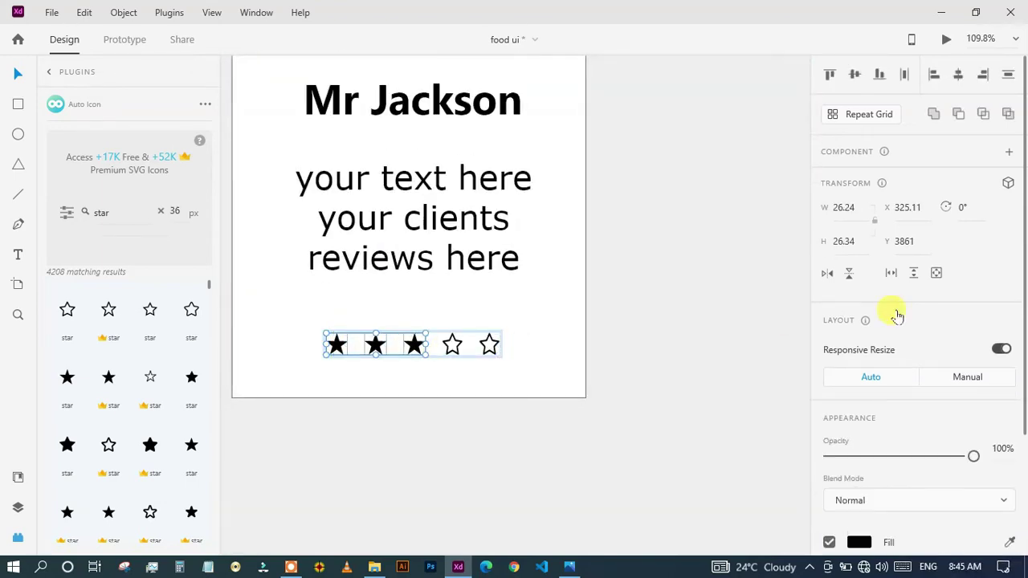
scroll(891, 314, "down", 3)
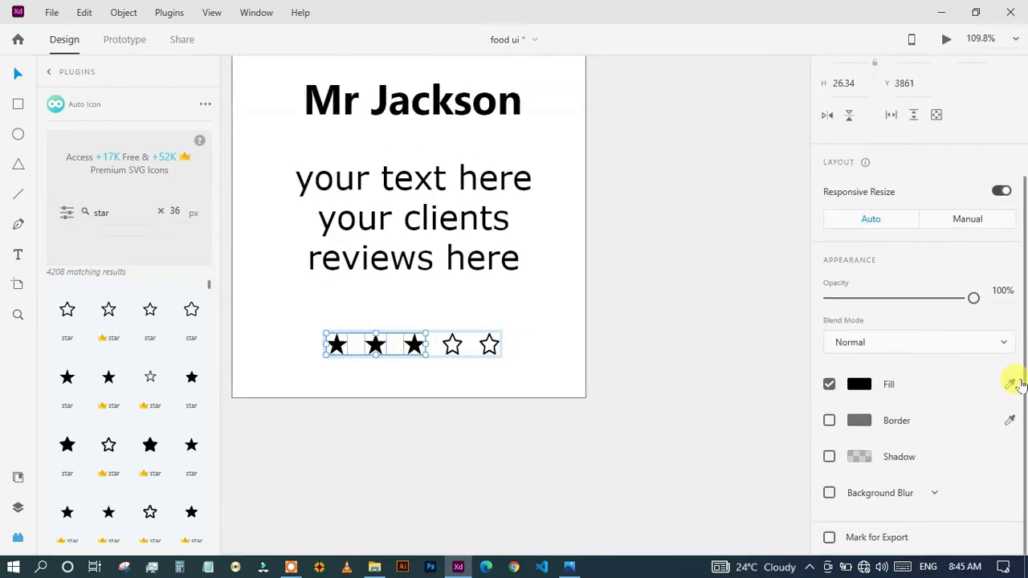
left_click(18, 478)
left_click(61, 184)
Step: Unlock the white card and group it with its circle, name, review text and stars
left_click(457, 376)
scroll(459, 377, "down", 5)
left_click_drag(484, 299, 439, 312)
key("ctrl+l")
left_click_drag(509, 386, 386, 431)
left_click_drag(310, 257, 443, 425)
key("ctrl+g")
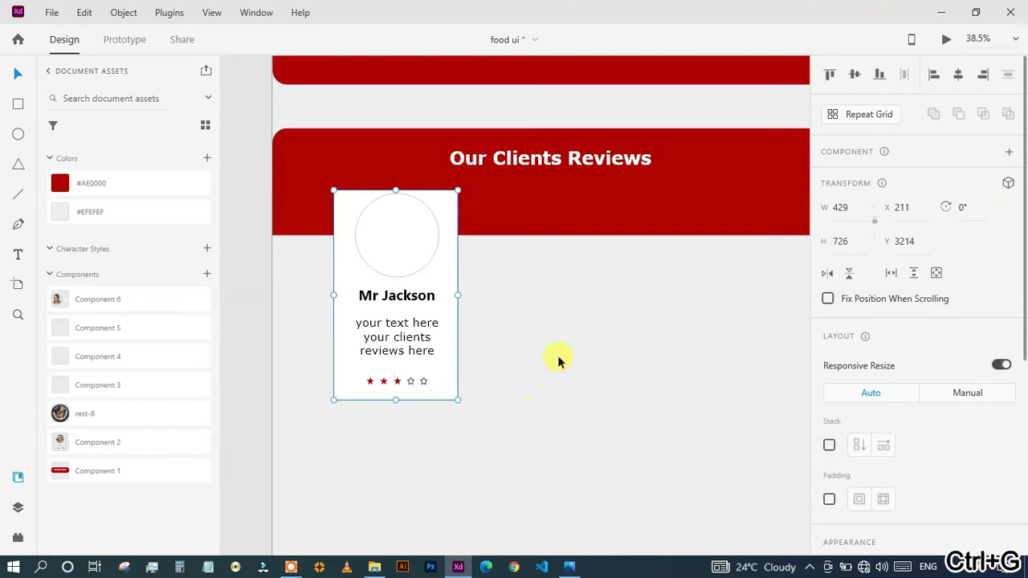
Step: Turn the review card into a repeat grid with a row of three cards under the banner title
left_click(860, 115)
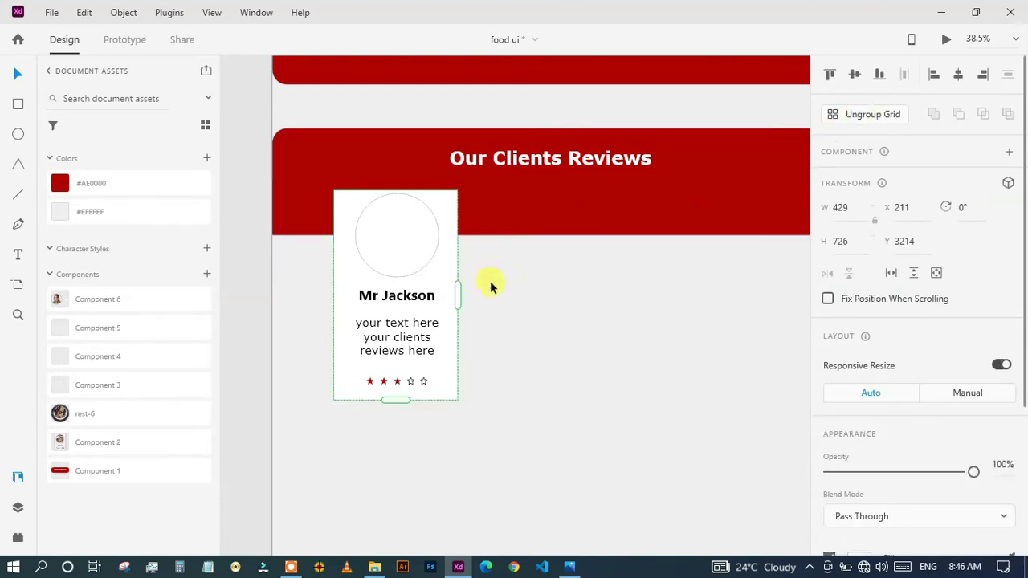
left_click_drag(460, 294, 765, 311)
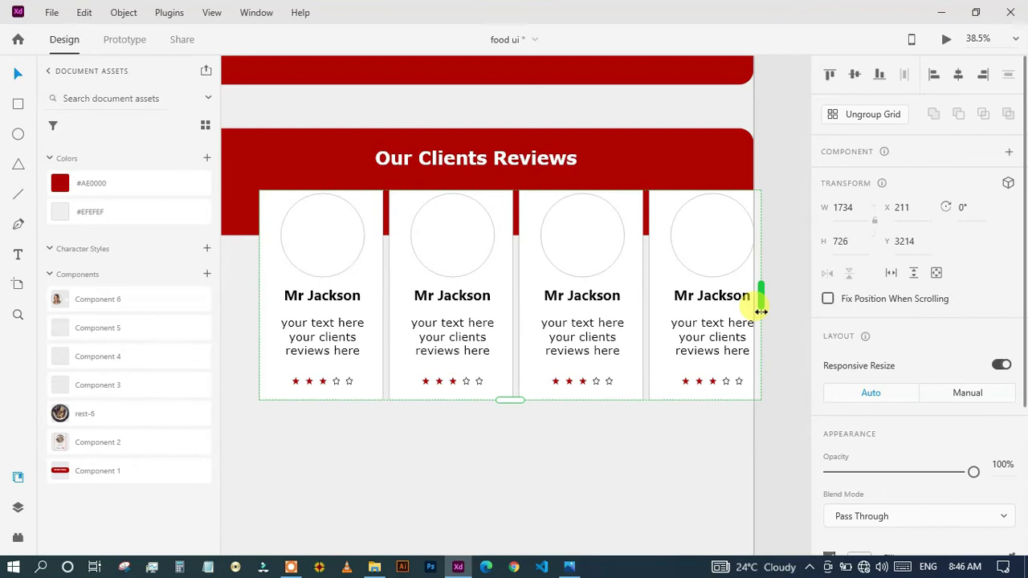
left_click_drag(757, 317, 726, 321)
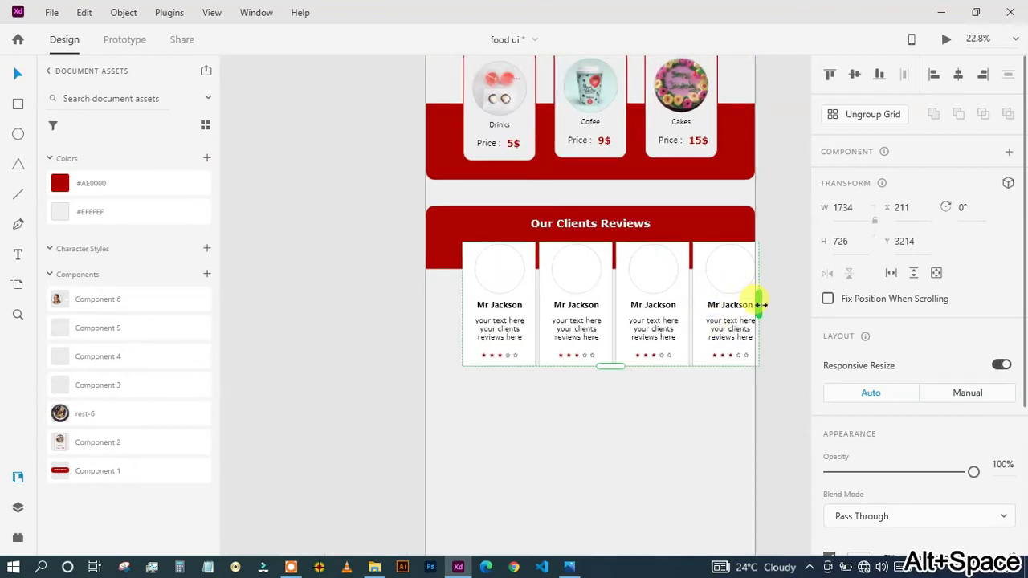
left_click_drag(768, 305, 776, 305)
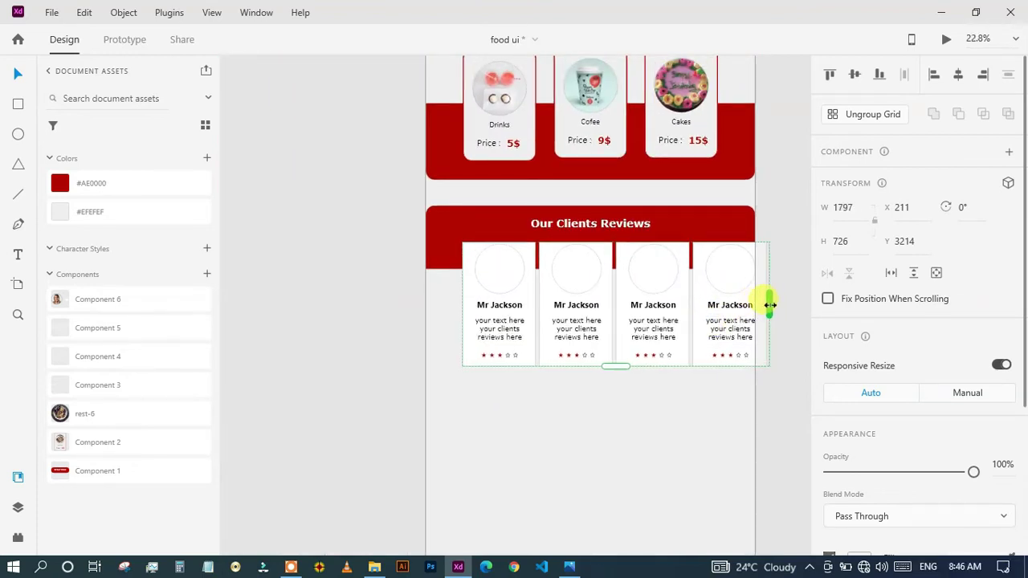
mouse_move(680, 313)
left_mouse_down()
mouse_move(654, 315)
mouse_move(696, 306)
mouse_move(682, 318)
left_mouse_up()
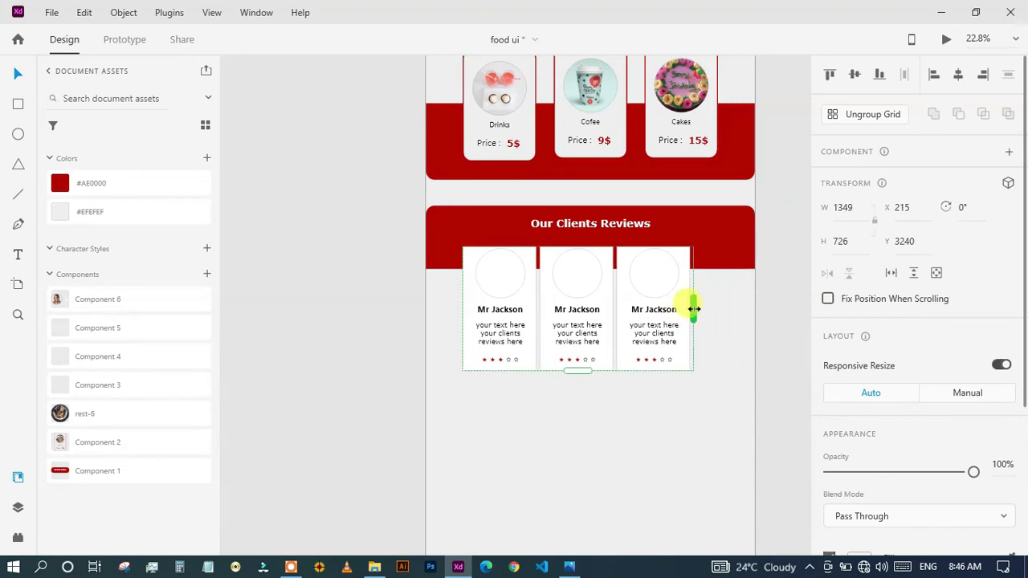
Step: Widen the gaps between the cards to 95 px and extend the repeat grid to a second row of cards
left_click_drag(616, 312, 633, 312)
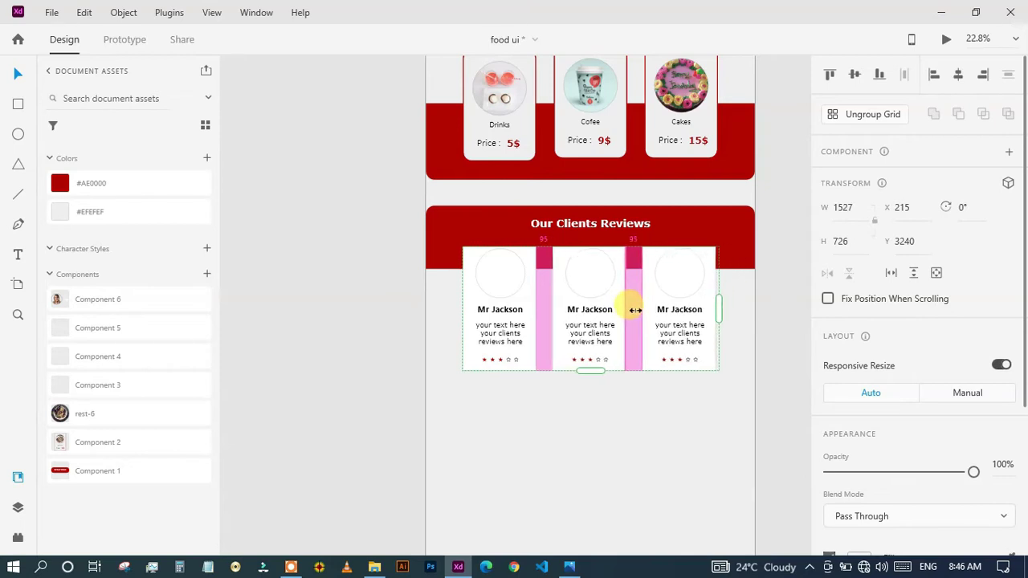
mouse_move(590, 371)
left_mouse_down()
mouse_move(592, 514)
mouse_move(595, 379)
left_mouse_up()
left_click(599, 525)
key("alt+space")
scroll(601, 439, "up", 2)
mouse_move(601, 344)
left_mouse_down()
mouse_move(599, 359)
mouse_move(597, 350)
left_mouse_up()
Step: Nudge the Our Clients Reviews title slightly lower in the red banner
left_click(581, 159)
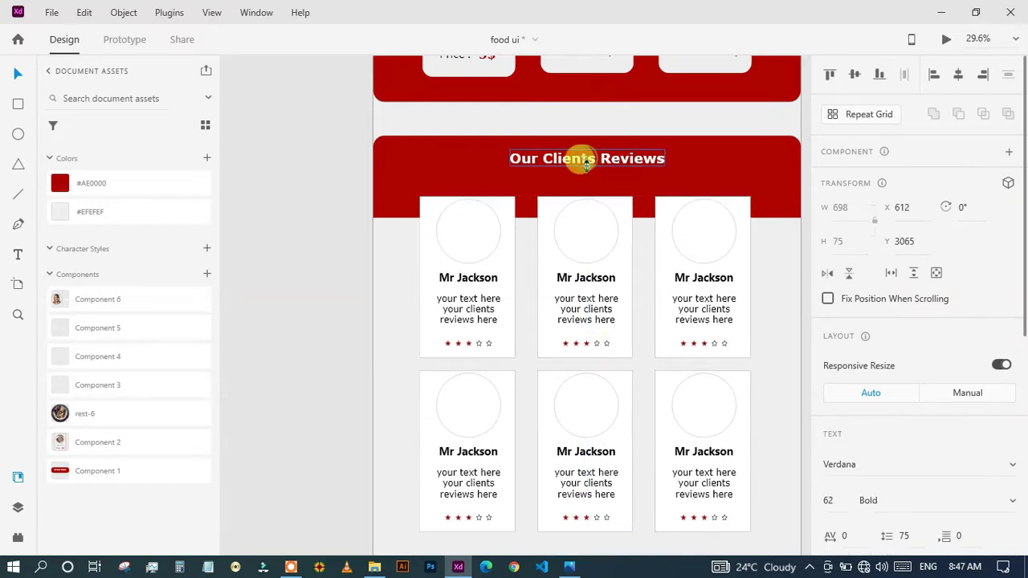
left_click_drag(585, 167, 584, 170)
left_click(651, 189)
key("ctrl+1")
Step: Preview the page and examine the client reviews section
left_click_drag(603, 235, 537, 442)
scroll(540, 446, "down", 6)
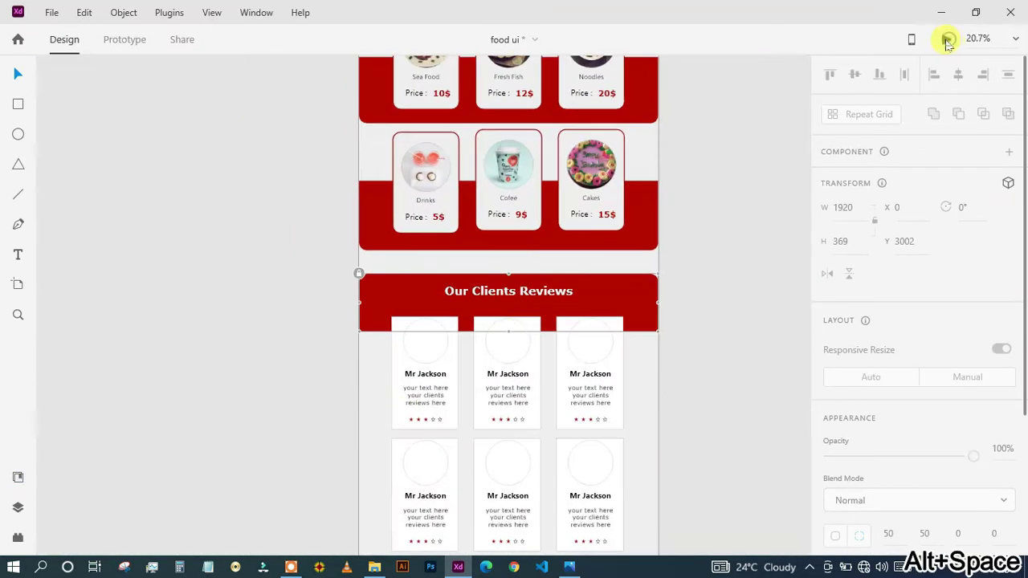
left_click(946, 38)
scroll(629, 262, "down", 10)
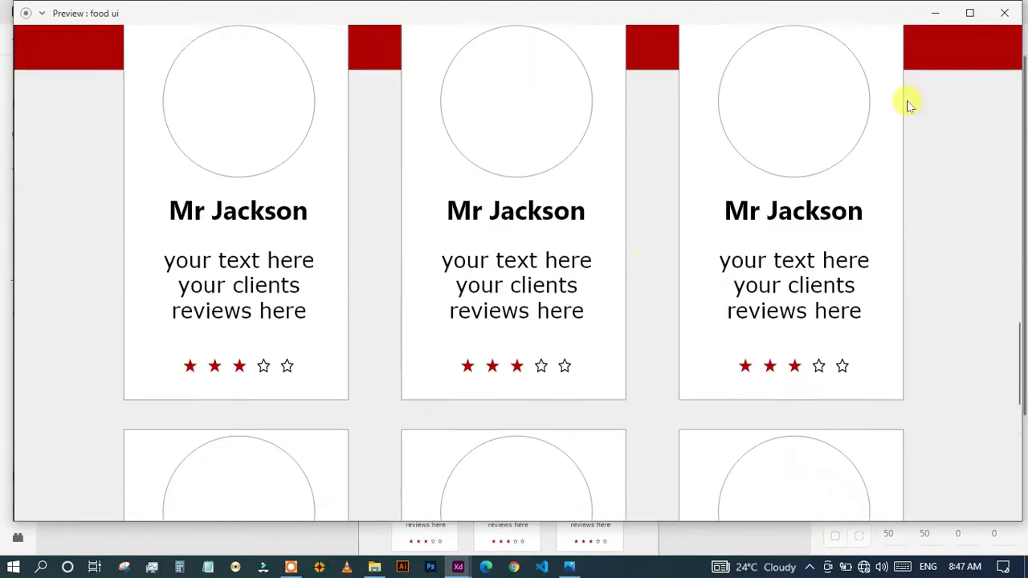
Step: Close the preview and move the Our Clients Reviews title slightly higher in the red banner
left_click(1004, 13)
scroll(509, 296, "up", 5)
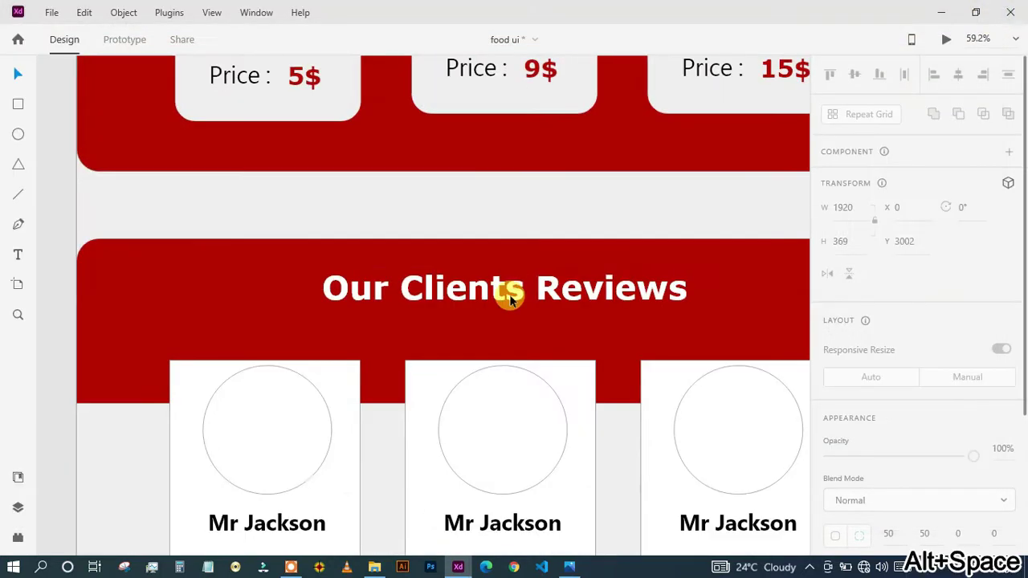
left_click(509, 291)
left_click_drag(505, 310, 498, 297)
key("ctrl+z")
scroll(487, 394, "up", 3)
scroll(481, 345, "down", 6)
left_click(536, 186)
left_click_drag(536, 198, 536, 191)
Step: Remove the fill and border from the review cards' background rectangle
double_click(447, 294)
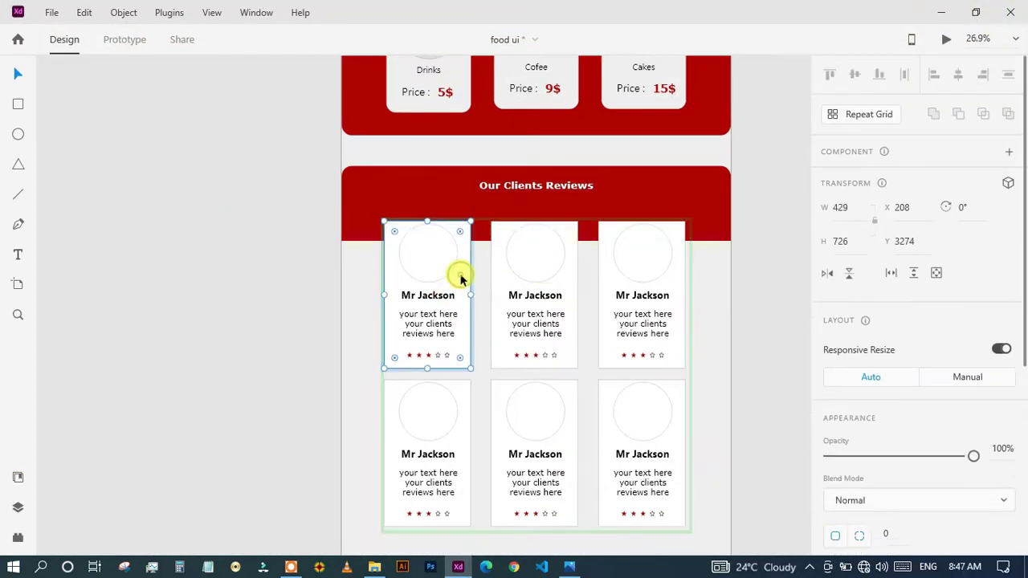
scroll(861, 331, "down", 3)
left_click(1010, 278)
left_click(829, 278)
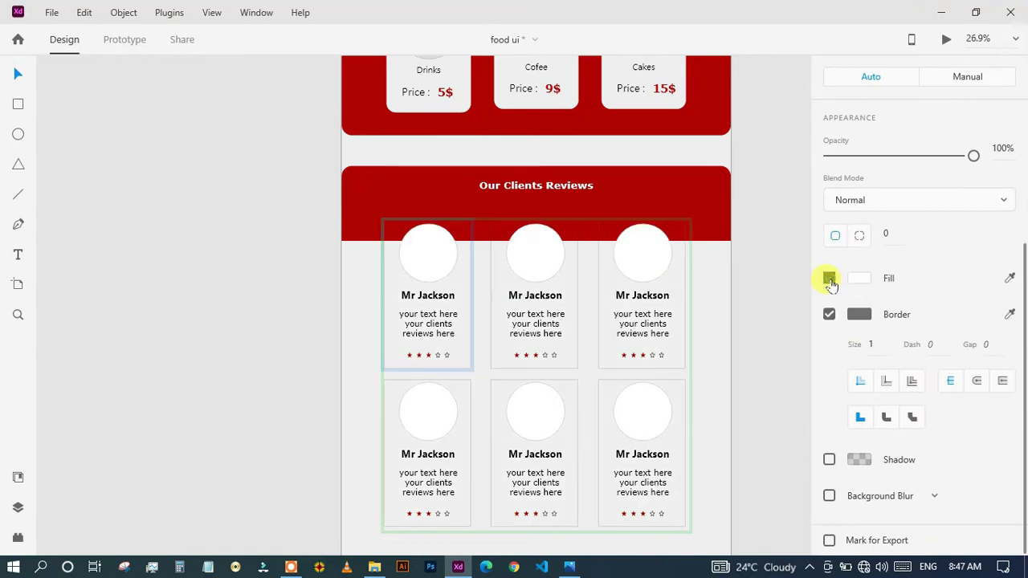
left_click(829, 314)
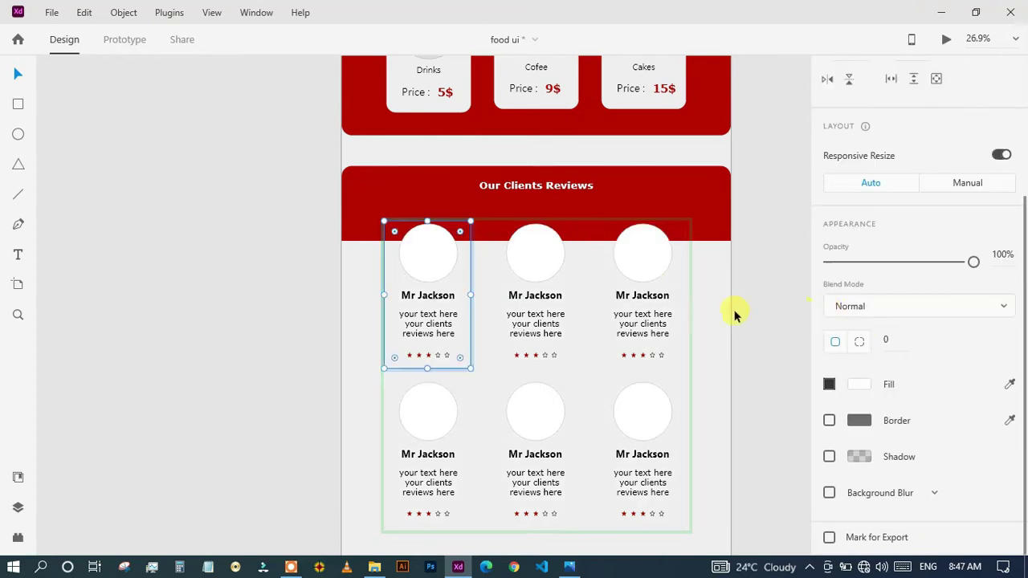
left_click(717, 310)
Step: Fill the photo circle of the first review card with team-5.jpg from the image folder
double_click(420, 252)
scroll(537, 479, "down", 1)
scroll(537, 481, "down", 1)
left_click(374, 567)
scroll(427, 413, "down", 5)
left_click_drag(456, 249, 429, 194)
left_click(351, 235)
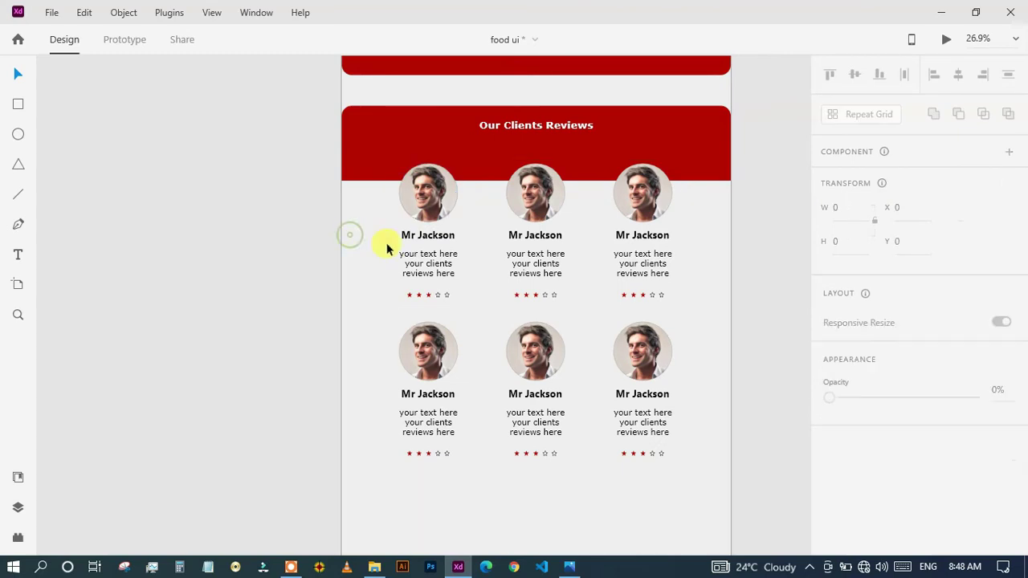
Step: Fill the photo circles of the second and third upper-row cards with team-6.jpg and team-7.jpg
double_click(528, 196)
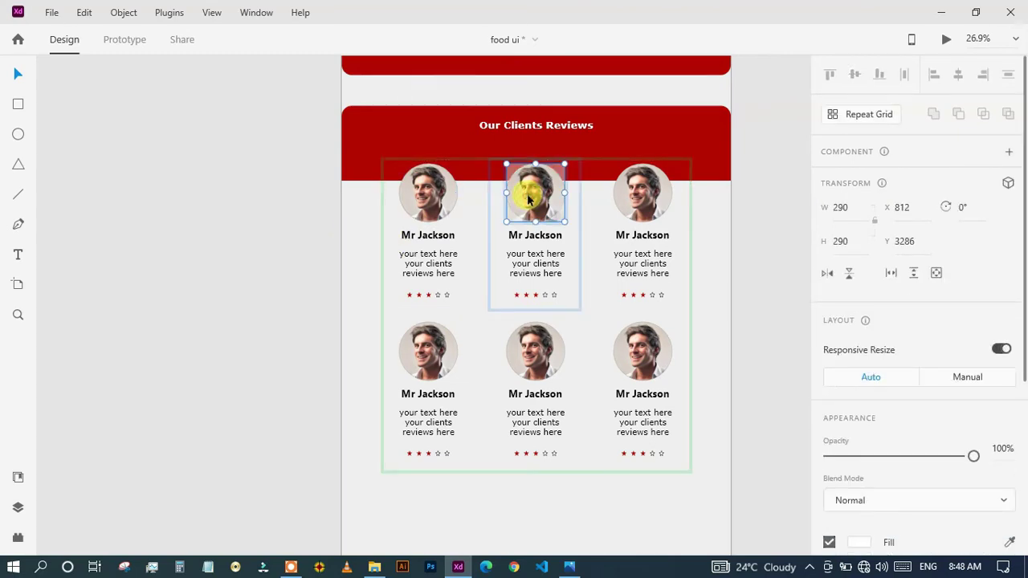
left_click(392, 567)
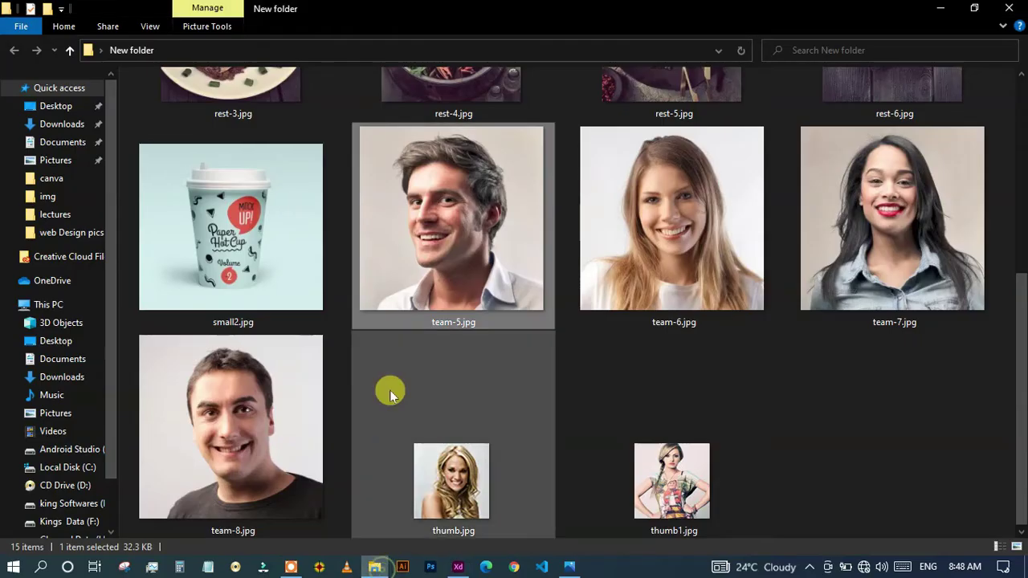
left_click_drag(666, 198, 530, 201)
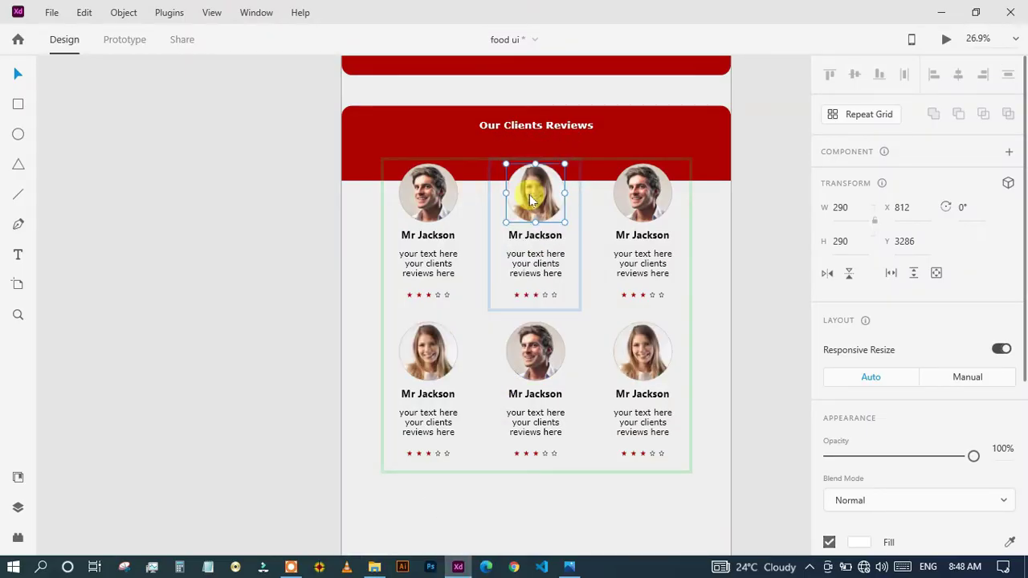
left_click(635, 190)
left_click(458, 567)
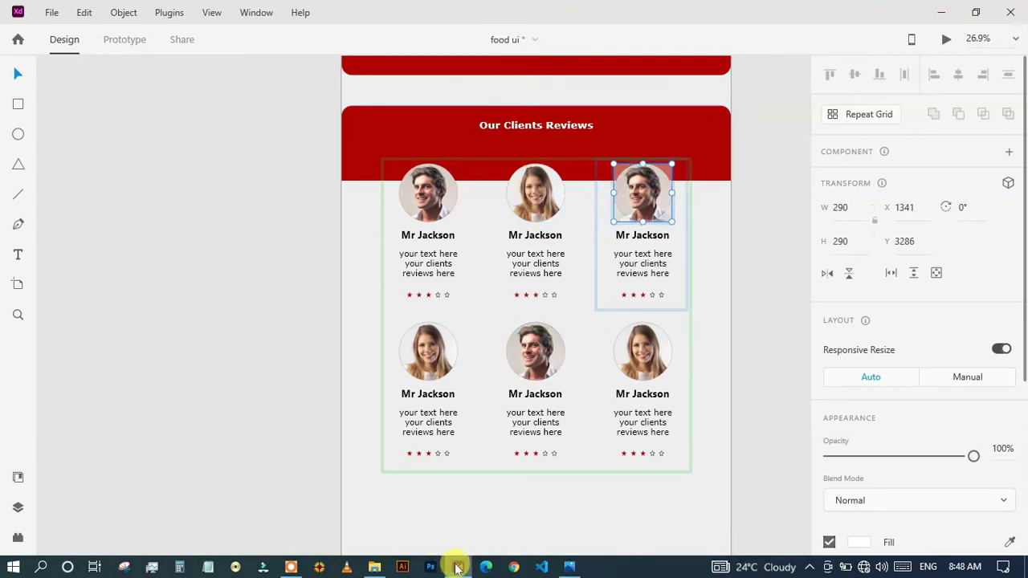
left_click_drag(892, 225, 645, 201)
Step: Fill the three lower-row photo circles, in order, with team-8.jpg, thumb.jpg and thumb1.jpg
left_click(434, 350)
left_click(375, 567)
left_click_drag(233, 434, 429, 356)
left_click(534, 352)
left_click(375, 567)
left_click_drag(454, 481, 535, 348)
left_click(642, 350)
left_click(375, 567)
left_click_drag(672, 480, 643, 356)
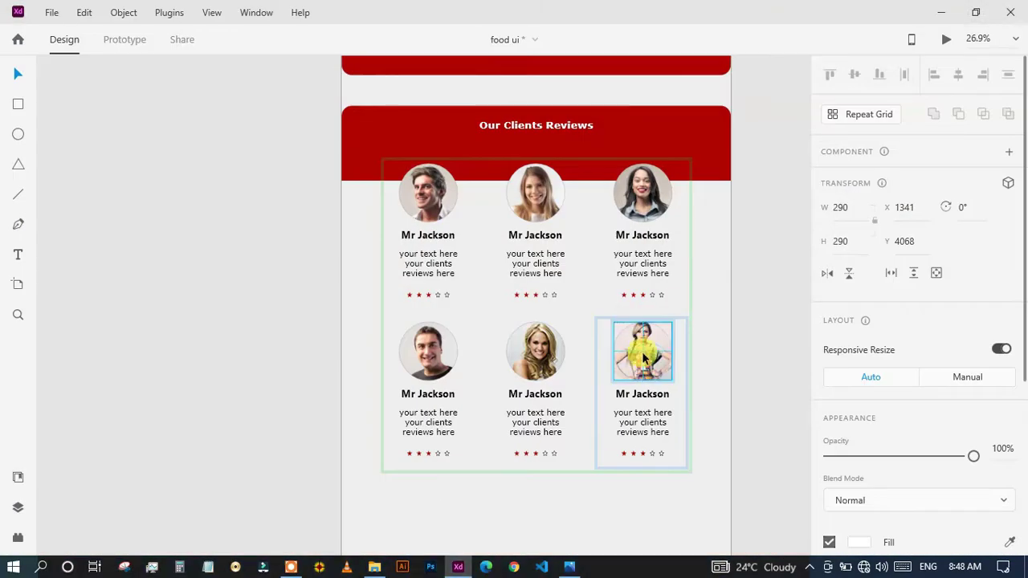
left_click(702, 336)
Step: Replace the client names on the second and third upper-row cards with names titled Ms
double_click(532, 235)
double_click(535, 234)
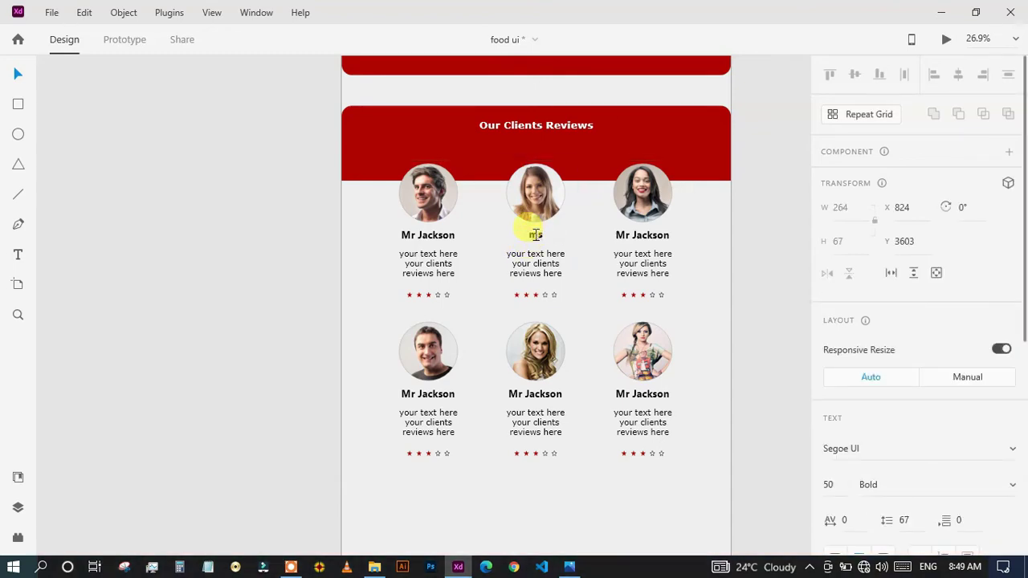
type("ubina")
double_click(642, 234)
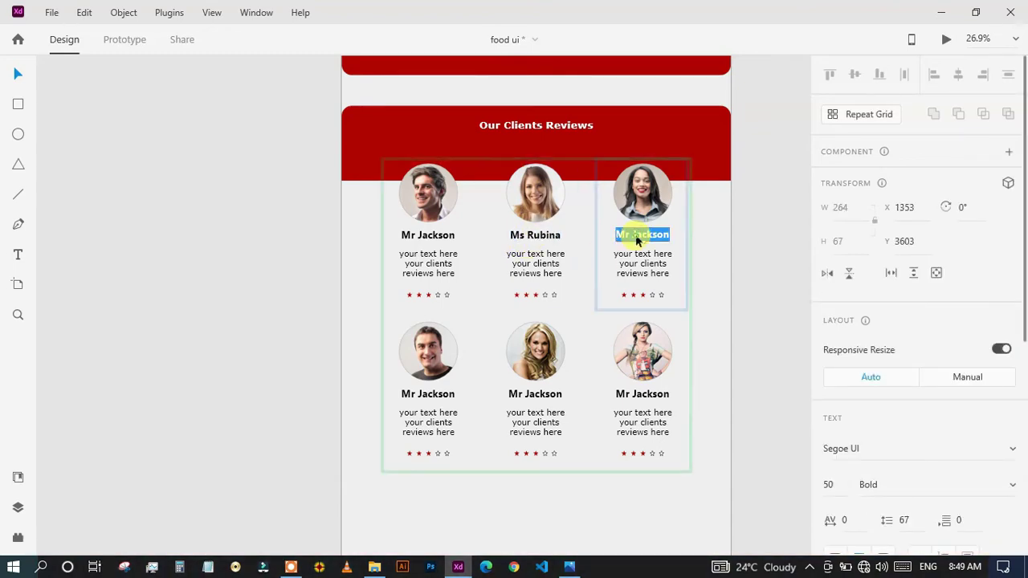
type("Ms ")
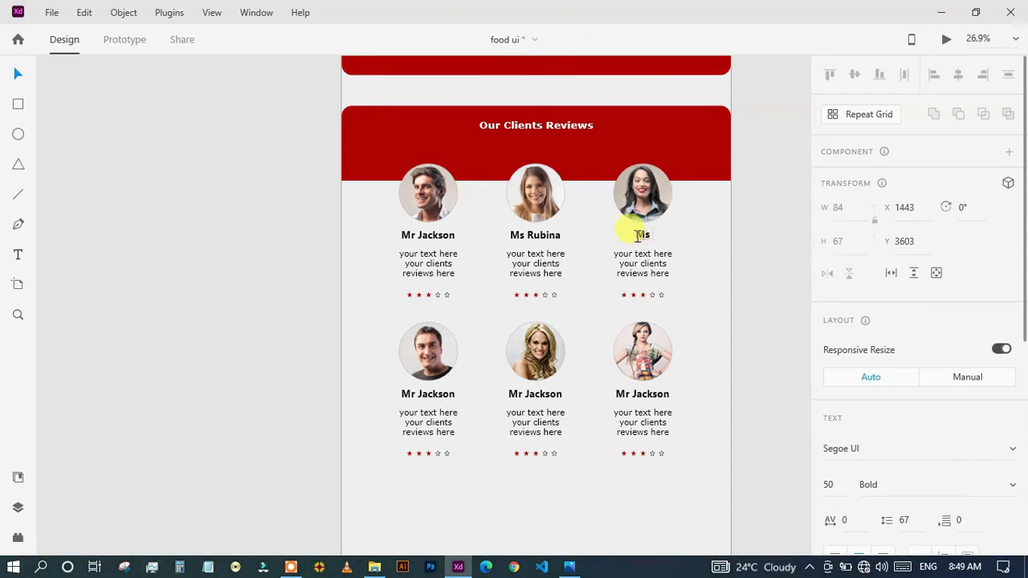
type(" Mehwish")
key("Escape")
Step: Change the lower-row client names to a new Mr name on the first card and Mrs names on the other two
double_click(428, 394)
key("Right")
key("BackSpace")
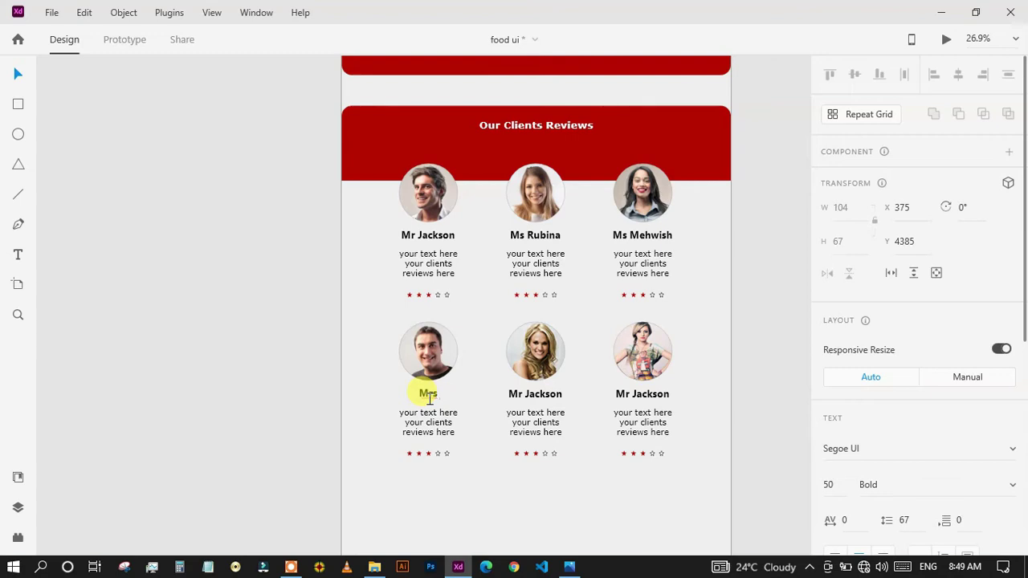
type("s")
key("Escape")
double_click(631, 393)
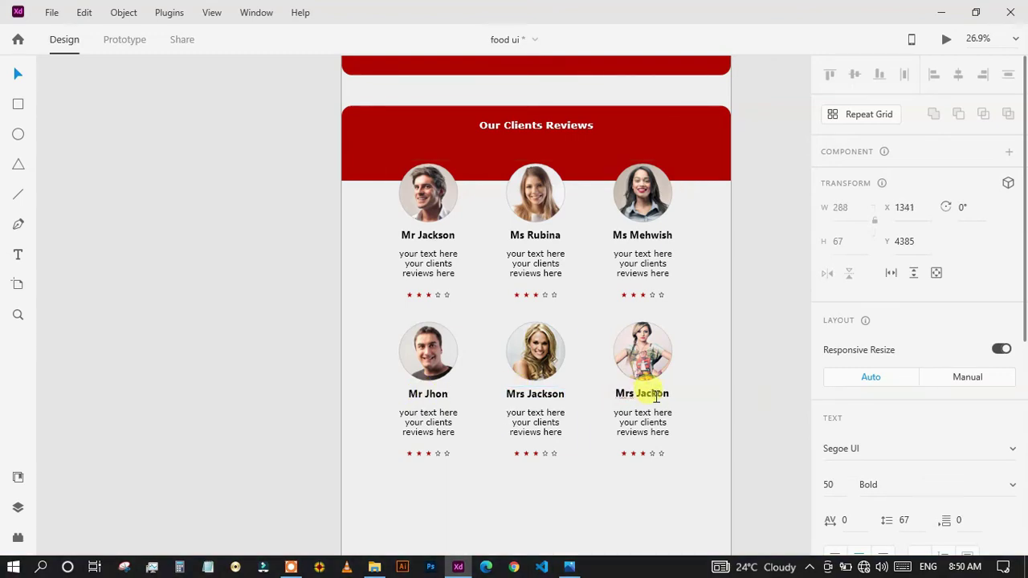
key("Escape")
Step: Try to replace the two outlined stars with filled red stars on a card inside the repeat grid
scroll(399, 407, "up", 10)
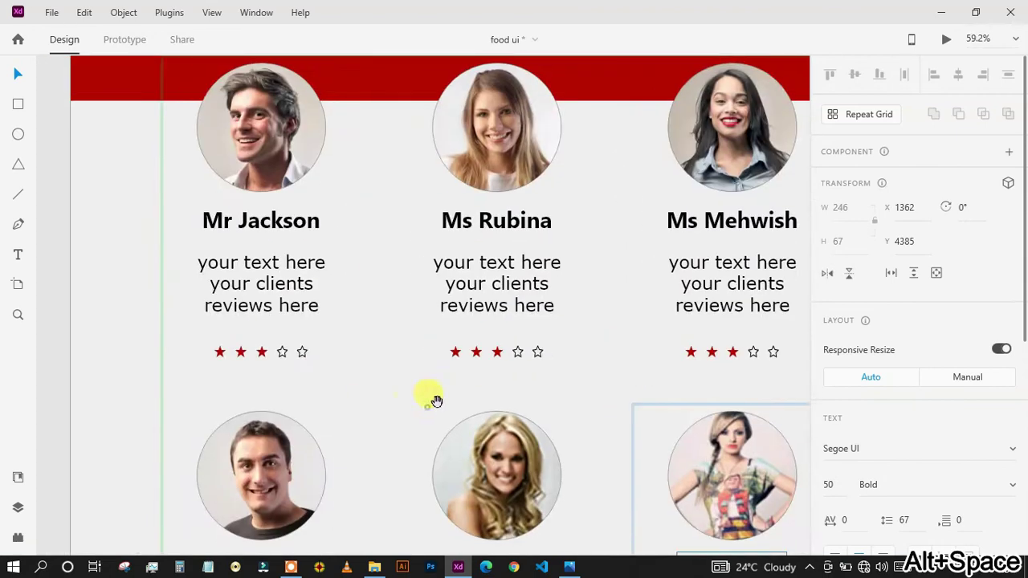
scroll(396, 368, "up", 1)
left_click(356, 309)
key("Delete")
left_click(437, 300)
key("Delete")
left_click(249, 312)
left_click_drag(250, 307, 453, 306)
Step: Undo the star replacements made across the repeat grid
scroll(454, 307, "down", 8)
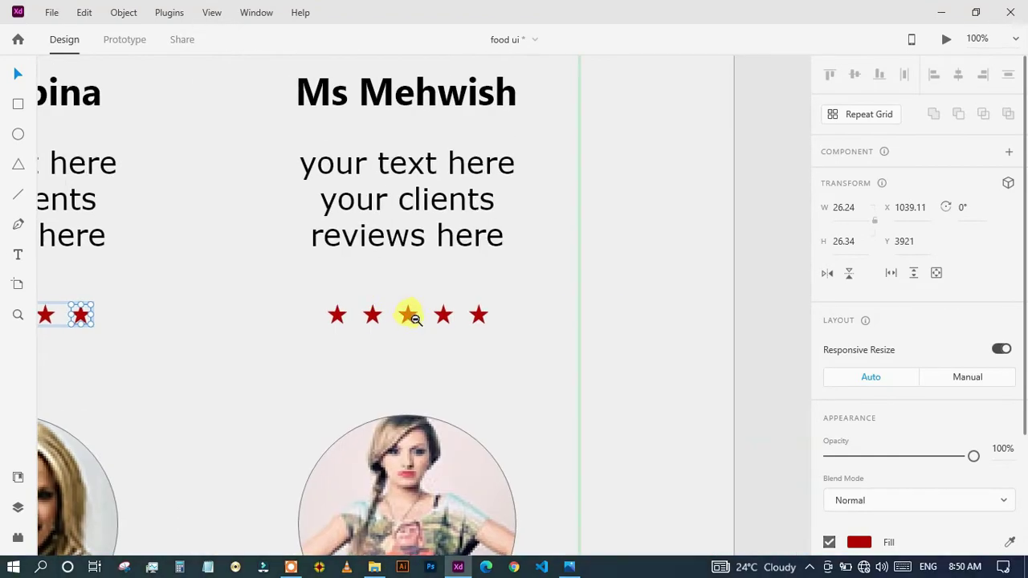
scroll(376, 361, "down", 2)
key("ctrl+z")
key("ctrl+z")
key("ctrl+z")
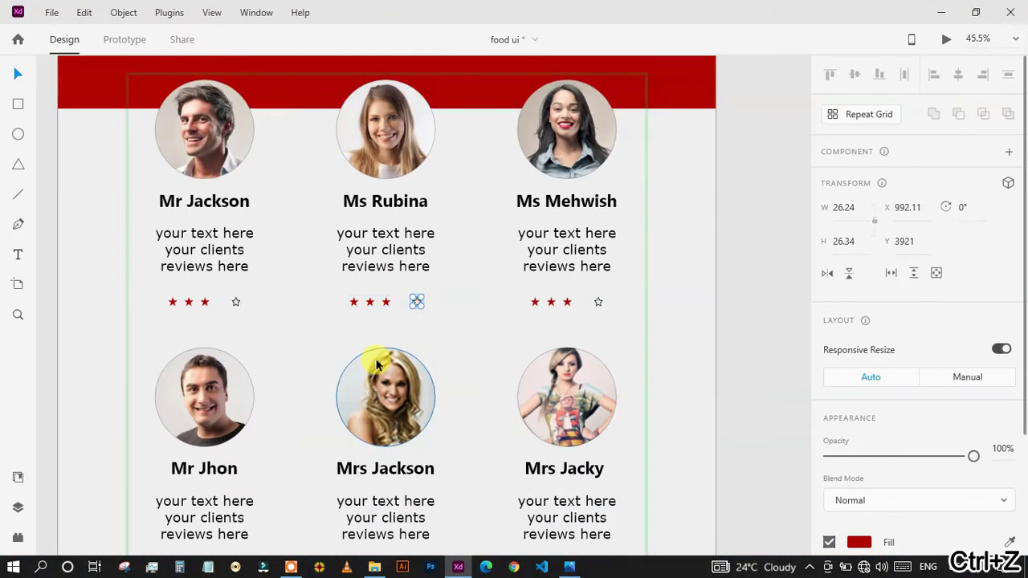
Step: Ungroup the repeat grid of review cards so each card can be edited separately
scroll(386, 332, "down", 4)
left_click(388, 333)
right_click(389, 333)
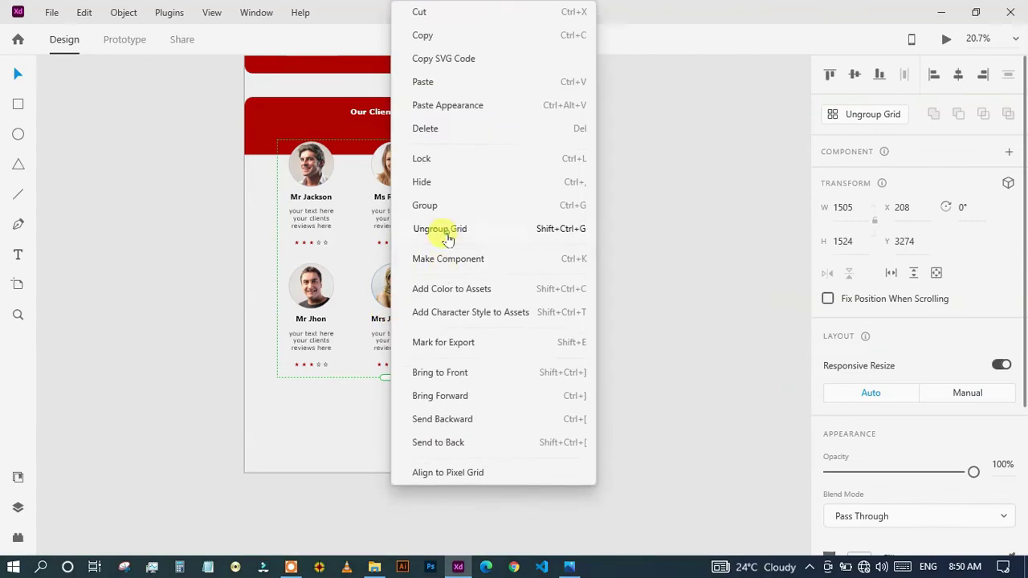
left_click(447, 233)
left_click(260, 348)
Step: Replace the fourth star of the second upper-row card with a filled red star for a four-star rating
scroll(369, 271, "up", 7)
scroll(356, 285, "up", 5)
left_click(367, 252)
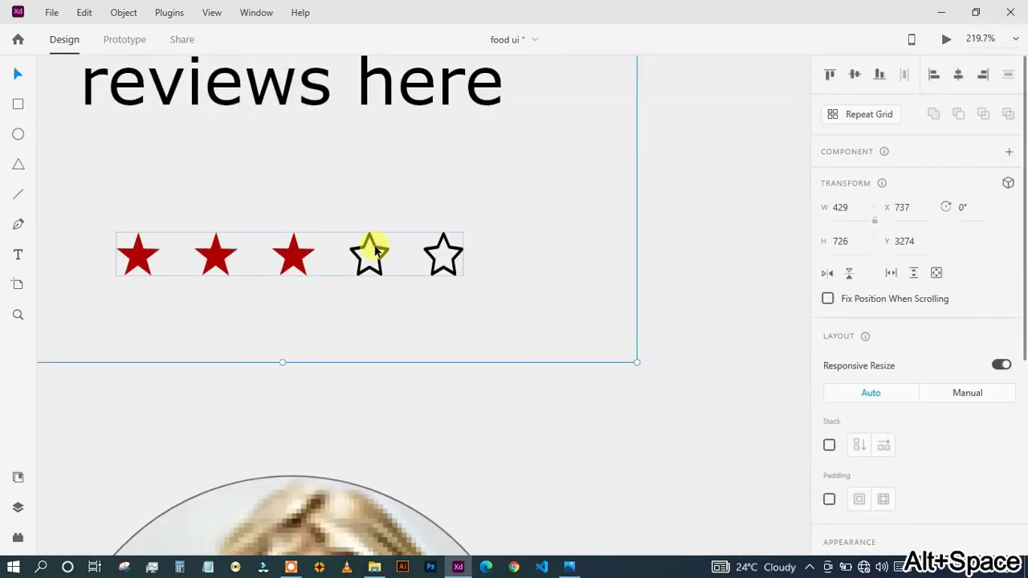
left_click(367, 247)
key("Delete")
left_click_drag(297, 259, 371, 259)
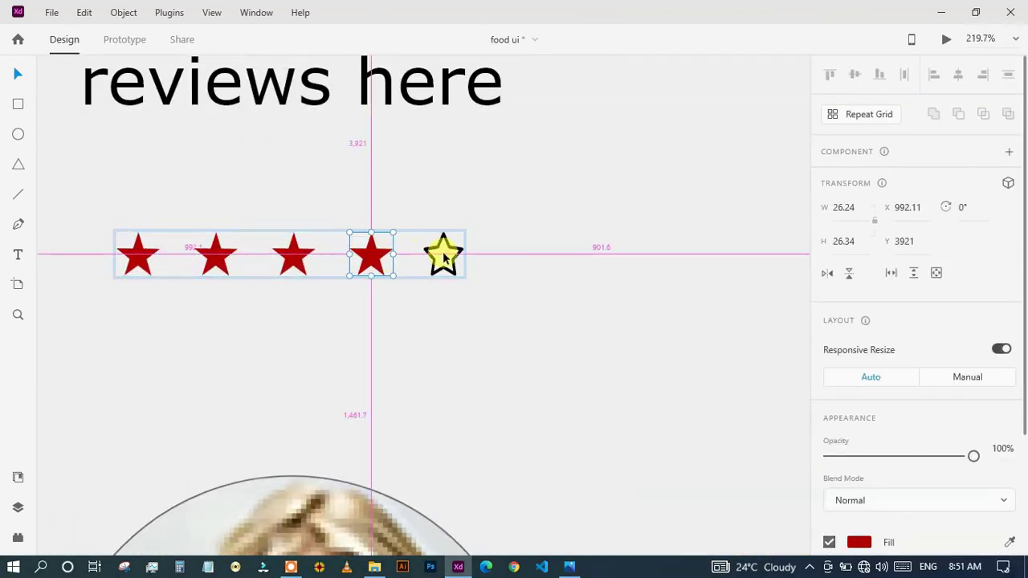
left_click_drag(435, 255, 438, 253)
left_click(526, 267)
Step: Replace the third star of the third upper-row card with an outlined star for a two-star rating
scroll(526, 266, "down", 5)
left_click_drag(648, 320, 383, 324)
scroll(383, 324, "up", 6)
left_click(402, 223)
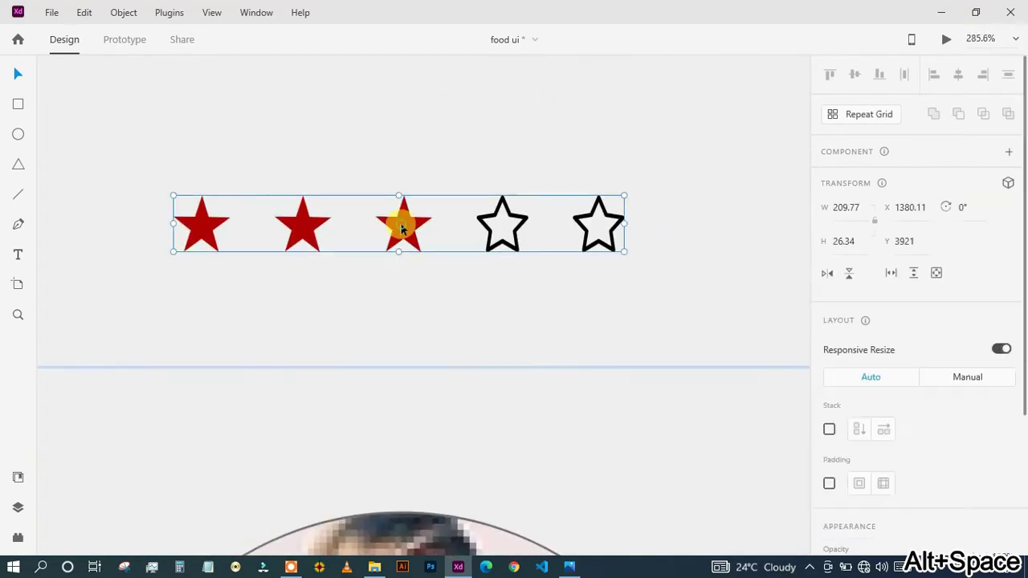
left_click(401, 224)
key("Delete")
left_click(488, 230)
left_click_drag(488, 230, 393, 230)
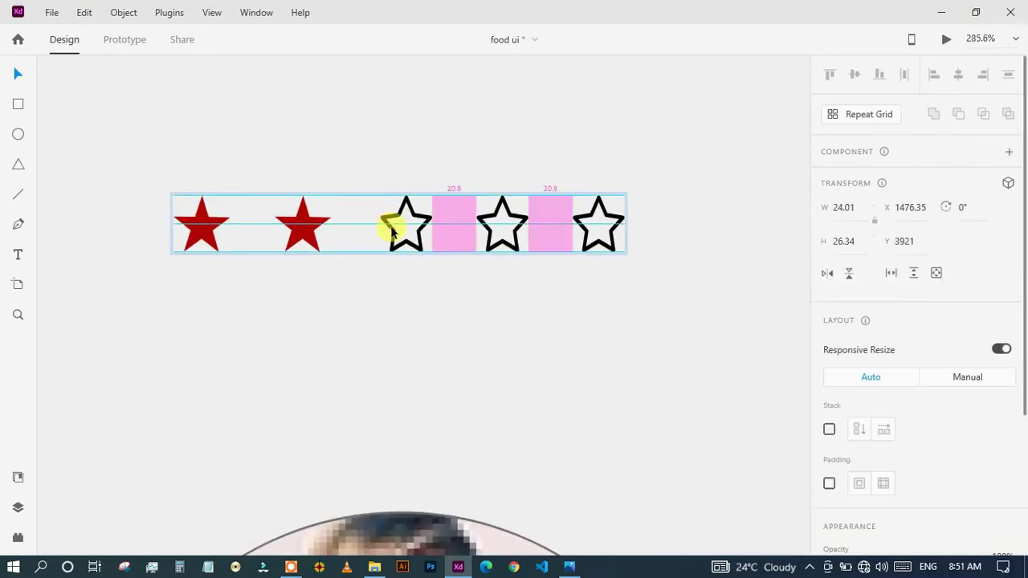
left_click(384, 321)
Step: Replace both outlined stars of the first lower-row card with filled red stars for a five-star rating
scroll(361, 334, "down", 8)
left_click_drag(383, 356, 476, 312)
scroll(332, 396, "up", 6)
left_click_drag(395, 432, 388, 262)
left_click(378, 262)
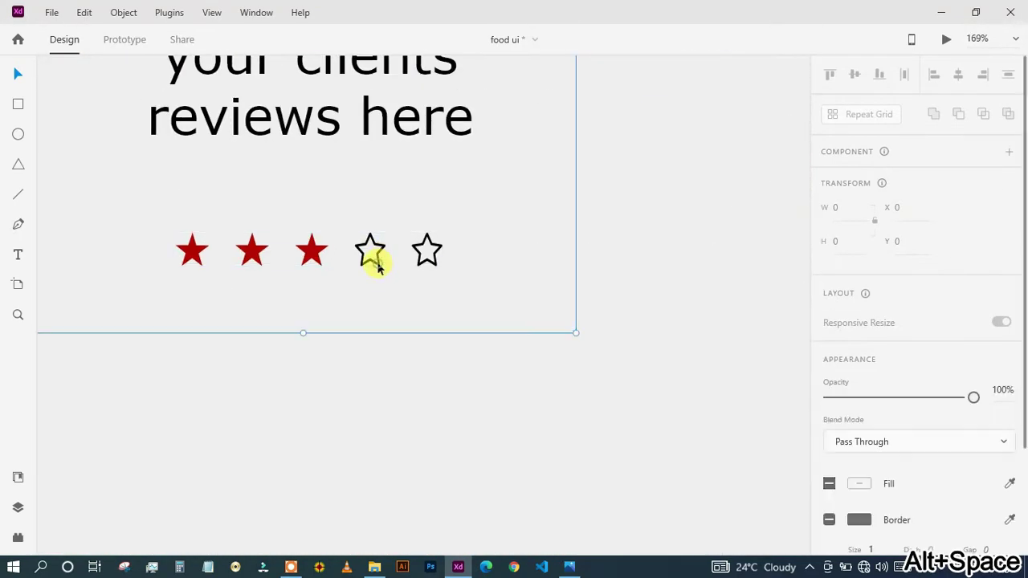
double_click(378, 261)
left_click(424, 257, "shift")
key("Delete")
left_click_drag(311, 253, 372, 254)
left_click_drag(372, 254, 432, 254)
left_click(402, 298)
Step: Give the second lower-row card a four-star rating by replacing its fourth star with a filled red one
scroll(361, 297, "down", 6)
left_click_drag(579, 301, 329, 289)
scroll(329, 290, "up", 6)
left_click(447, 252)
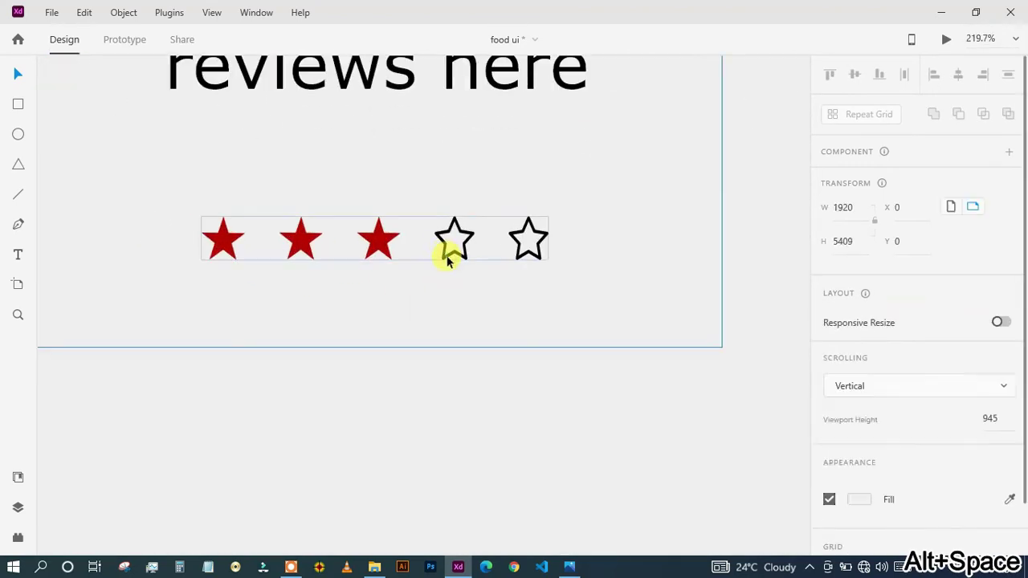
left_click(448, 257)
key("Delete")
left_click_drag(378, 241, 466, 241)
Step: Swap the fourth outlined star of the third lower-row card for a filled red one, making a four-star rating
scroll(584, 273, "down", 3)
scroll(546, 289, "down", 3)
scroll(505, 310, "up", 5)
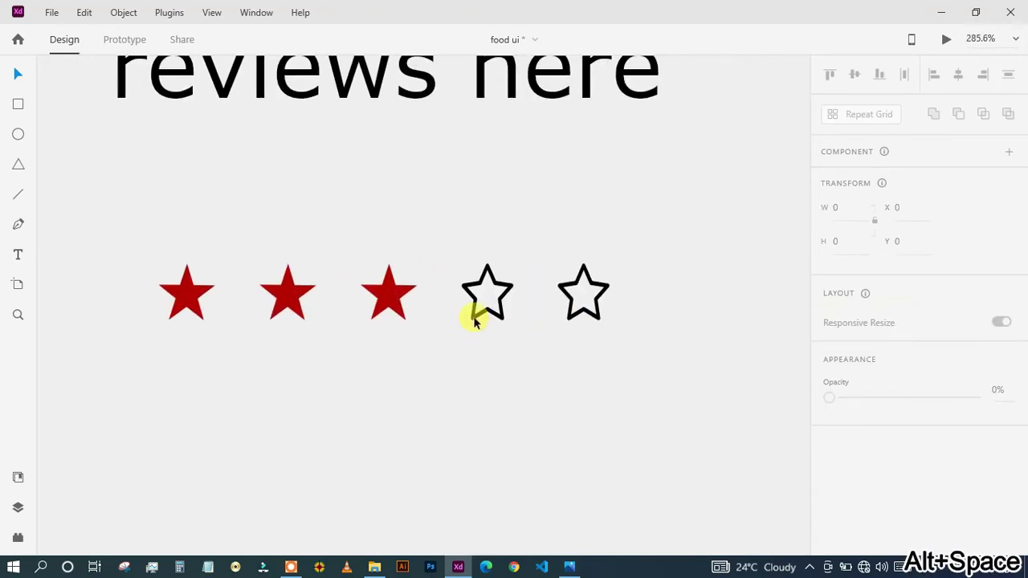
left_click(472, 294)
left_click(481, 296)
key("Delete")
left_click_drag(398, 295, 498, 295)
left_click_drag(560, 286, 567, 290)
left_click(553, 334)
Step: Draw a white rectangle about 1920 by 1781 px over the reviews section and send it to the back
scroll(535, 354, "down", 8)
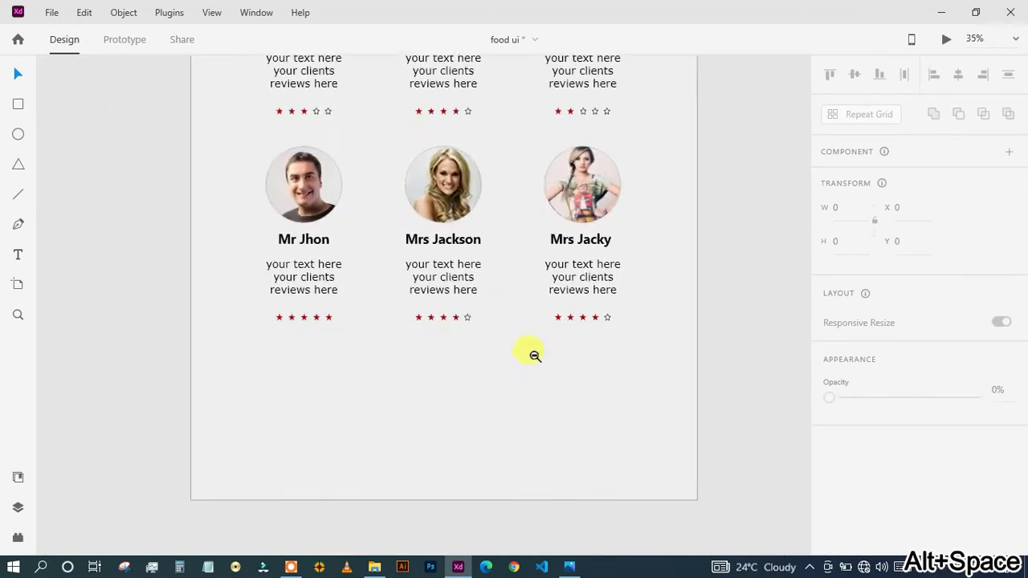
left_click(571, 108)
key("Escape")
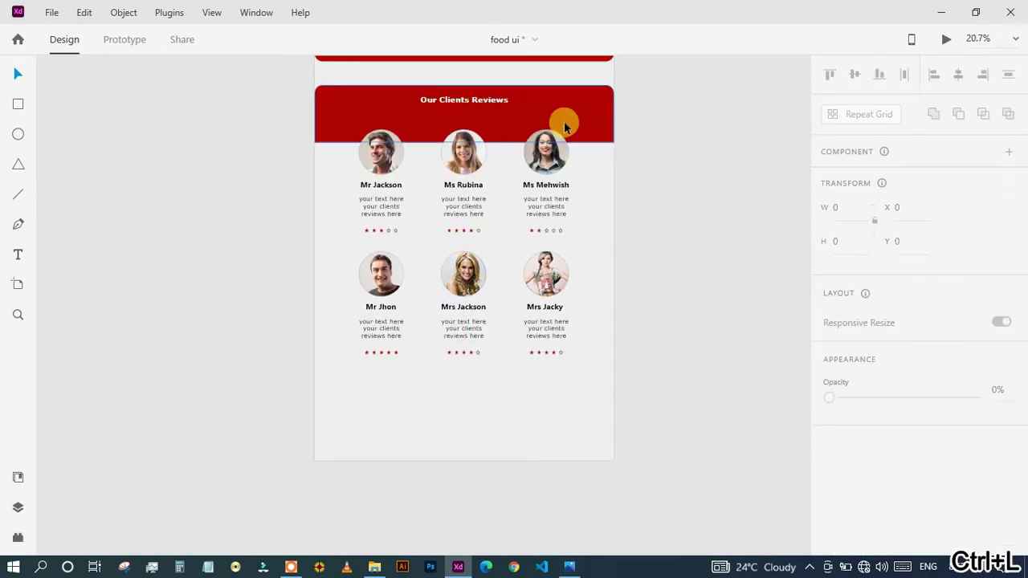
left_click_drag(315, 85, 613, 366)
right_click(392, 229)
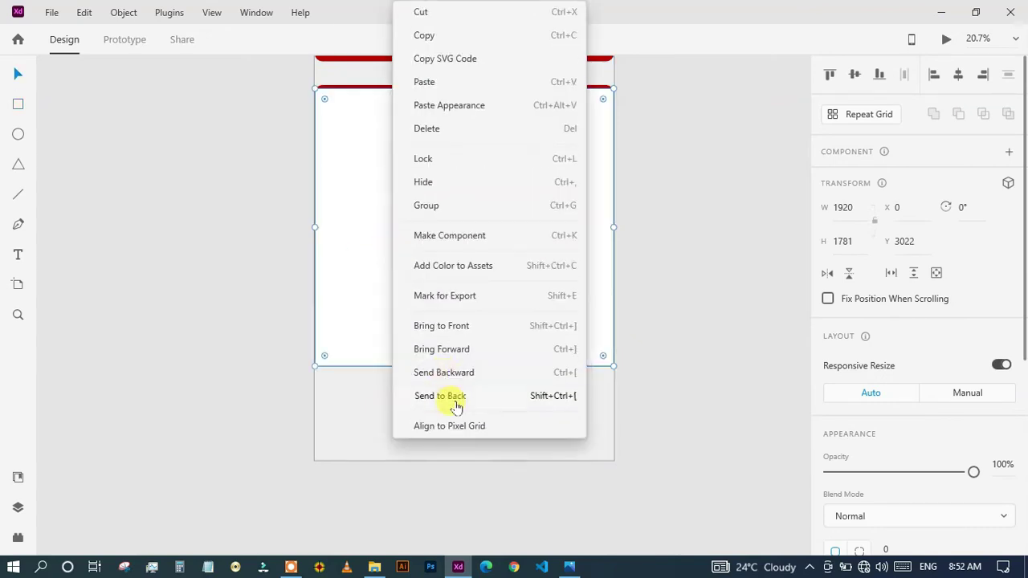
left_click(450, 396)
mouse_move(326, 265)
left_mouse_down()
mouse_move(544, 317)
mouse_move(534, 285)
mouse_move(590, 271)
mouse_move(533, 270)
mouse_move(667, 270)
left_mouse_up()
Step: Move the reviews section's red banner and its Our Clients Reviews title slightly higher on the page
scroll(666, 269, "up", 3)
scroll(511, 261, "up", 3)
left_click(573, 194)
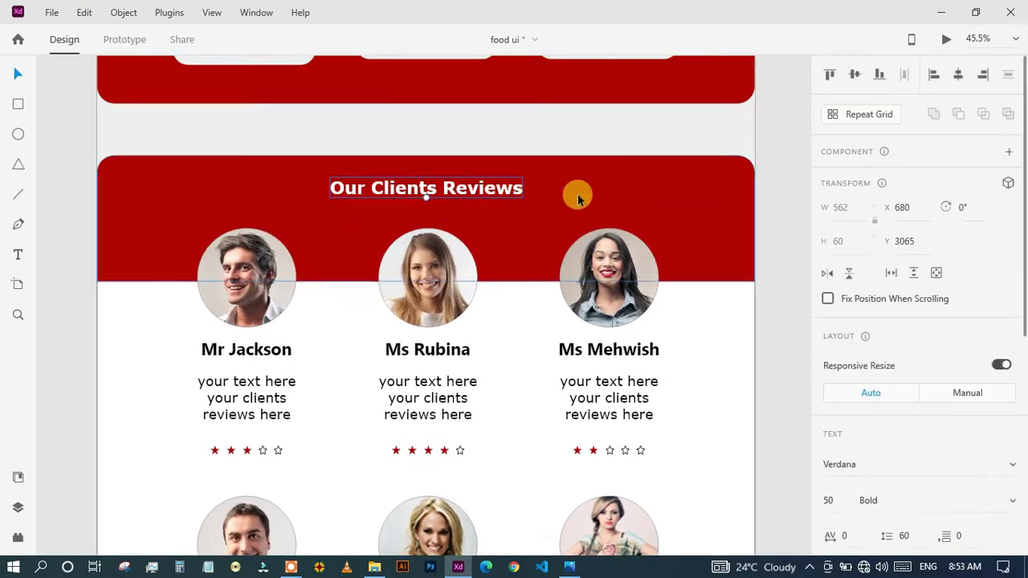
left_click_drag(563, 174, 565, 163)
left_click_drag(486, 185, 484, 175)
left_click(776, 282)
Step: Place a red banner with top corner radii of 50 and bottom radii of 0 behind the top of the first offer row
scroll(723, 302, "down", 3)
left_click_drag(634, 375, 512, 338)
scroll(513, 337, "up", 3)
scroll(512, 337, "down", 1)
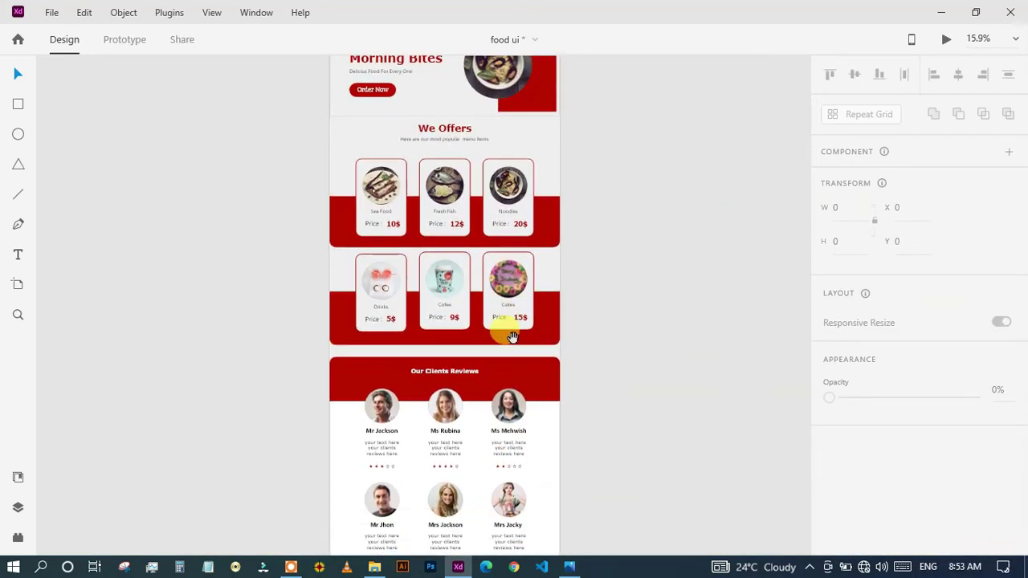
left_click(552, 335)
left_click_drag(523, 239, 464, 164)
scroll(859, 360, "down", 4)
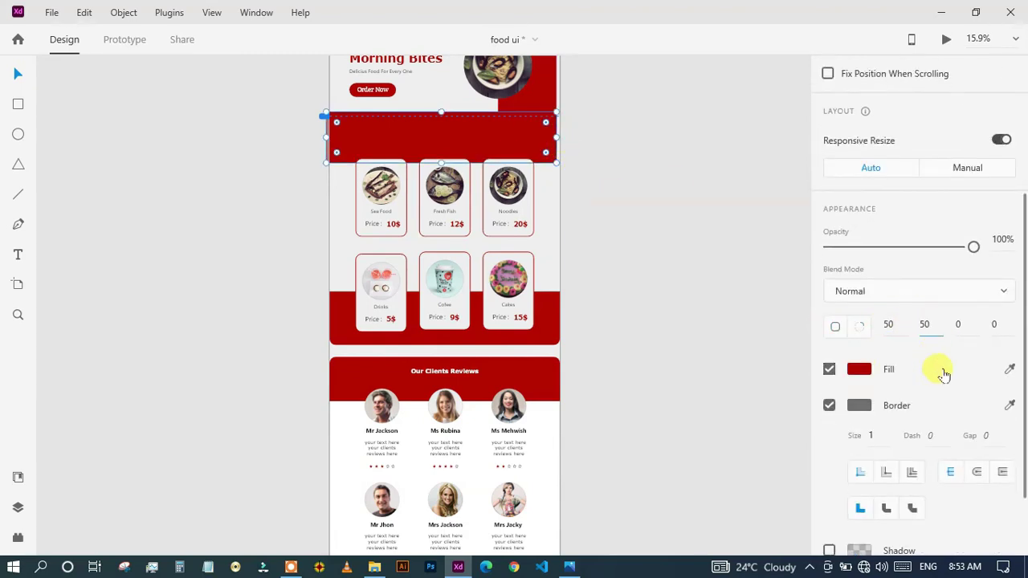
left_click_drag(503, 134, 500, 146)
Step: Recolor the We Offers title white and move it into the red banner above the offer cards
left_click(450, 129)
scroll(858, 356, "down", 3)
left_click(860, 384)
left_click_drag(758, 330, 625, 290)
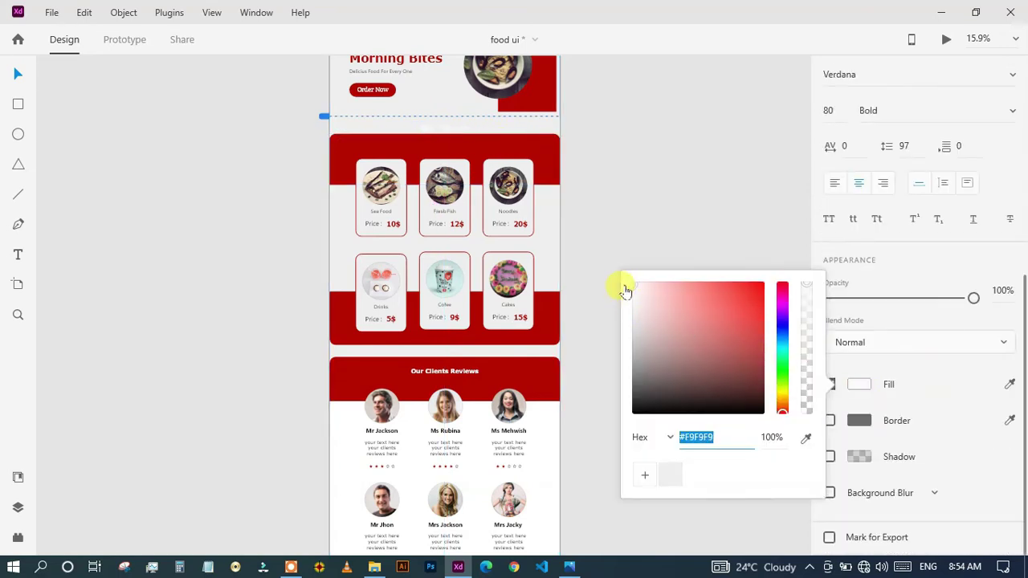
left_click_drag(443, 126, 455, 146)
left_click(510, 144)
left_click(594, 172)
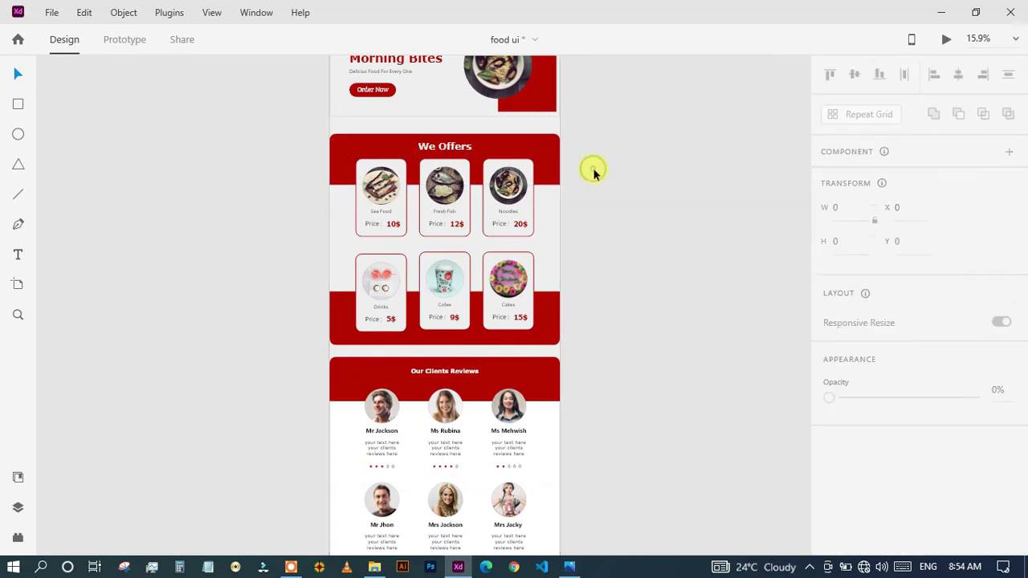
Step: Extend the lower red offers banner upward to join the upper one and place it behind the offer cards
left_click(550, 313)
left_click_drag(445, 292, 447, 173)
right_click(546, 253)
left_click(586, 374)
scroll(872, 426, "down", 3)
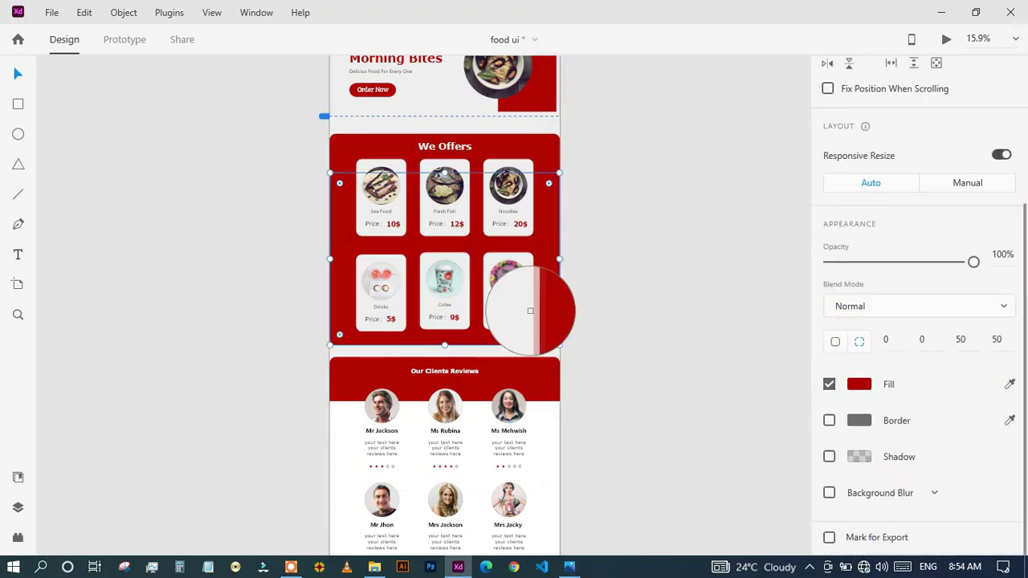
Step: Fill the lower panel behind the We Offers cards with white
left_click(674, 316)
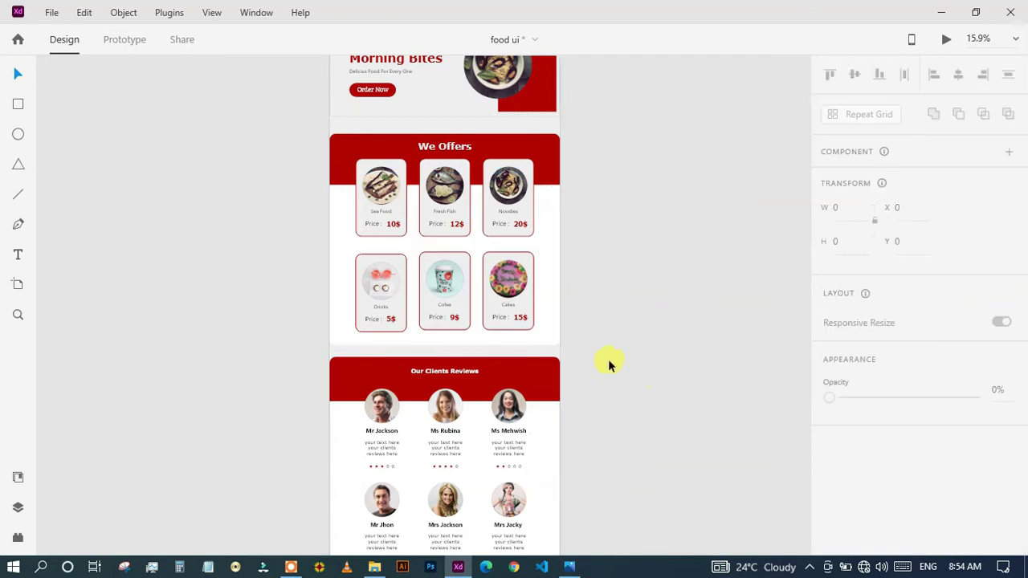
scroll(607, 359, "down", 2)
scroll(551, 361, "up", 5)
Step: Give the first reviewer's photo circle a dark red border sampled from the reviews banner
left_click_drag(305, 361, 527, 275)
scroll(527, 275, "down", 1)
double_click(262, 160)
double_click(404, 153)
double_click(252, 171)
double_click(388, 165)
left_click(503, 184)
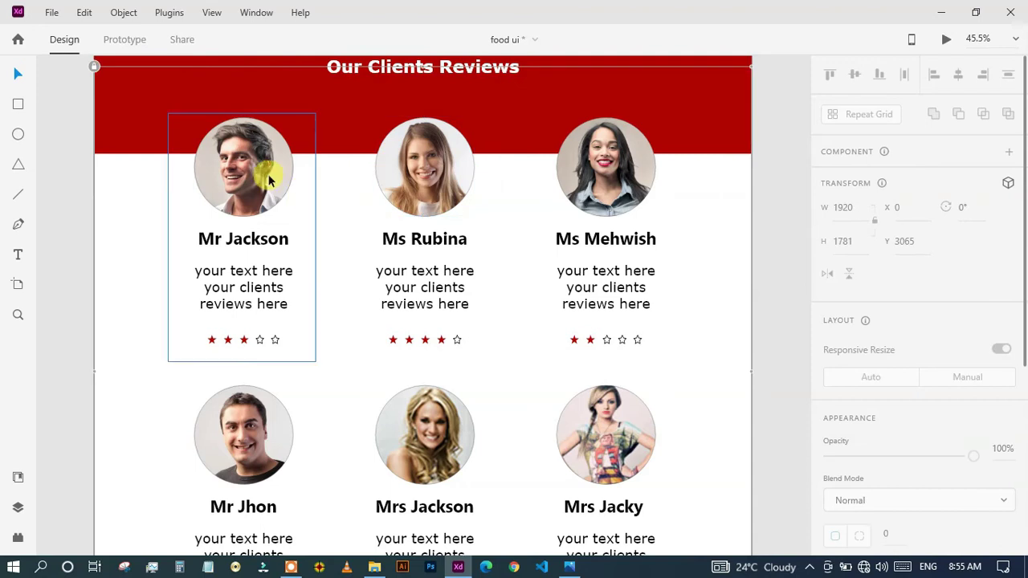
double_click(270, 180)
scroll(864, 362, "down", 5)
left_click(859, 311)
left_click_drag(717, 261, 752, 215)
left_click(806, 365)
left_click(667, 90)
Step: Set the photo circle's border to an outer stroke with a size of about 5
left_click_drag(886, 344, 886, 245)
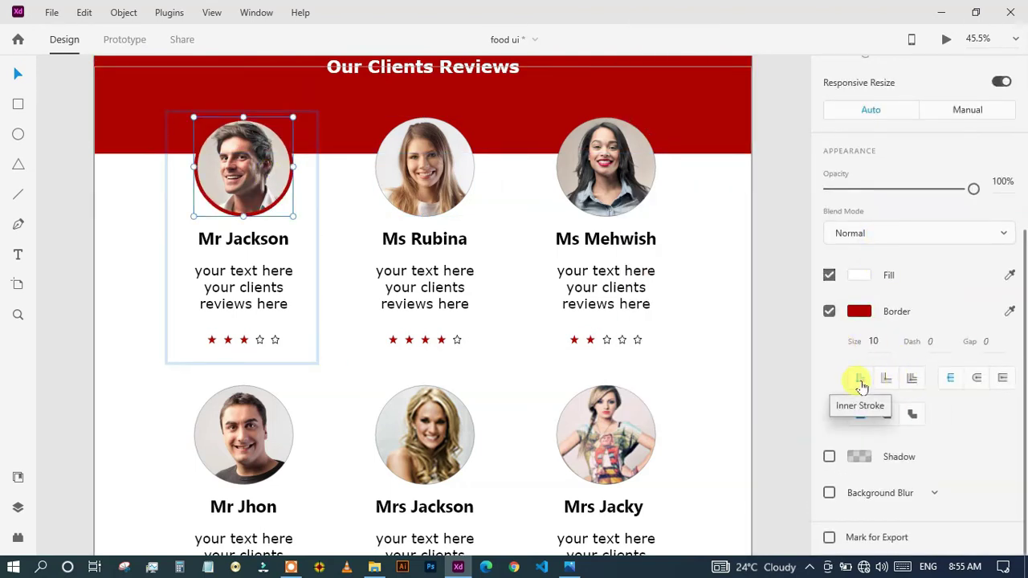
left_click_drag(896, 353, 888, 297)
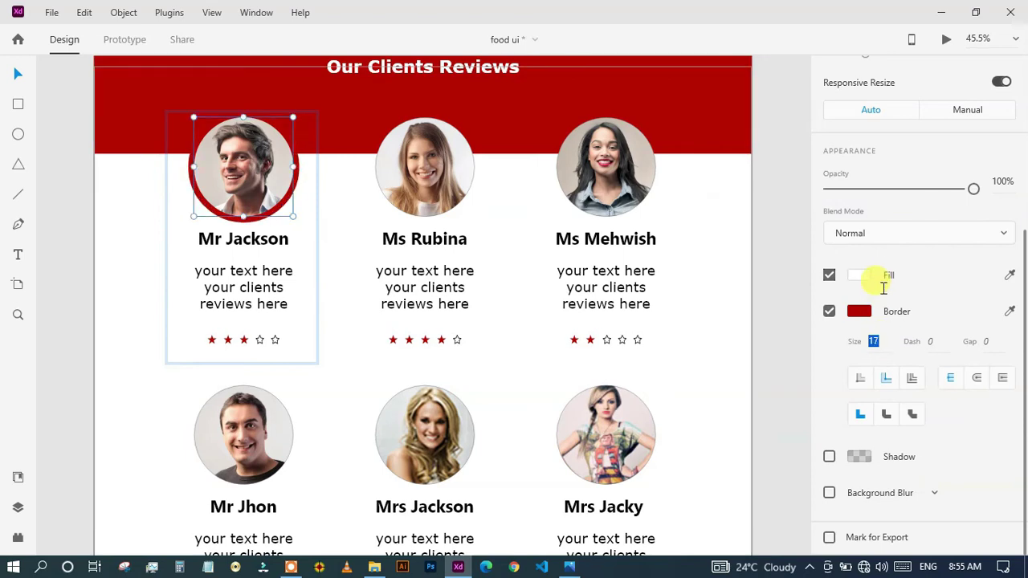
left_click_drag(881, 334, 883, 370)
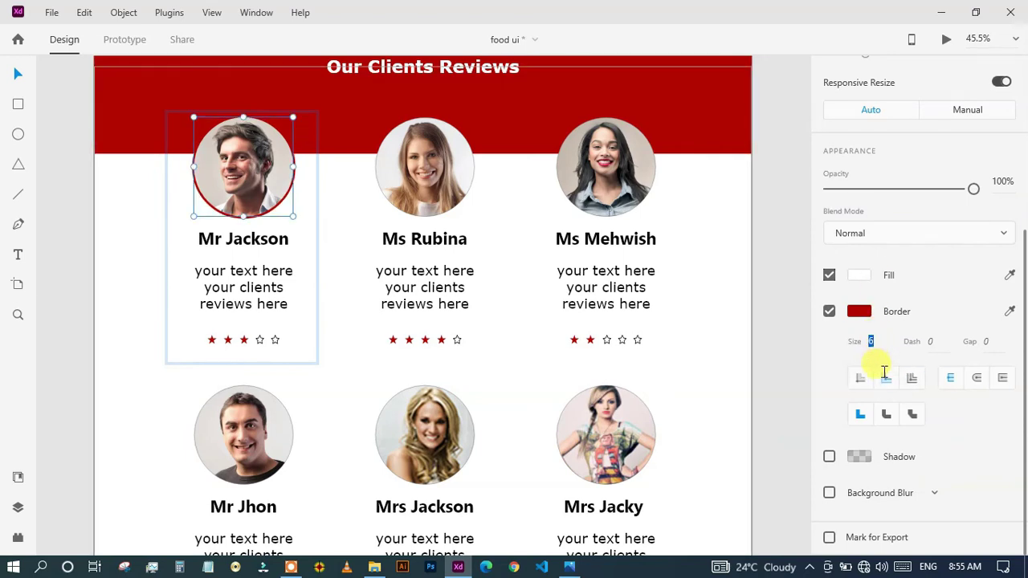
Step: Preview the page and check the We Offers and Our Clients Reviews sections from end to end
left_click(946, 38)
scroll(509, 220, "down", 15)
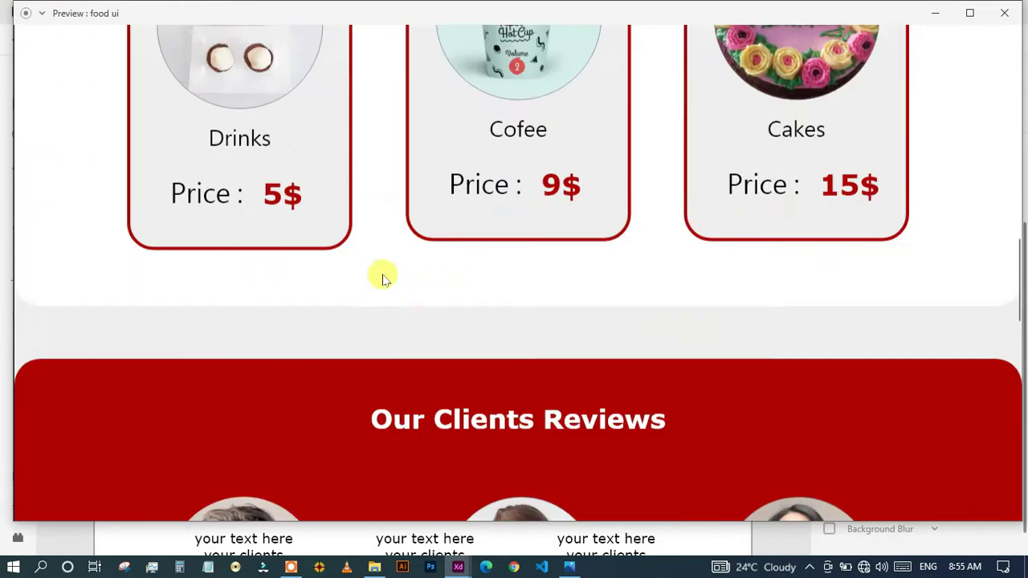
scroll(413, 303, "down", 9)
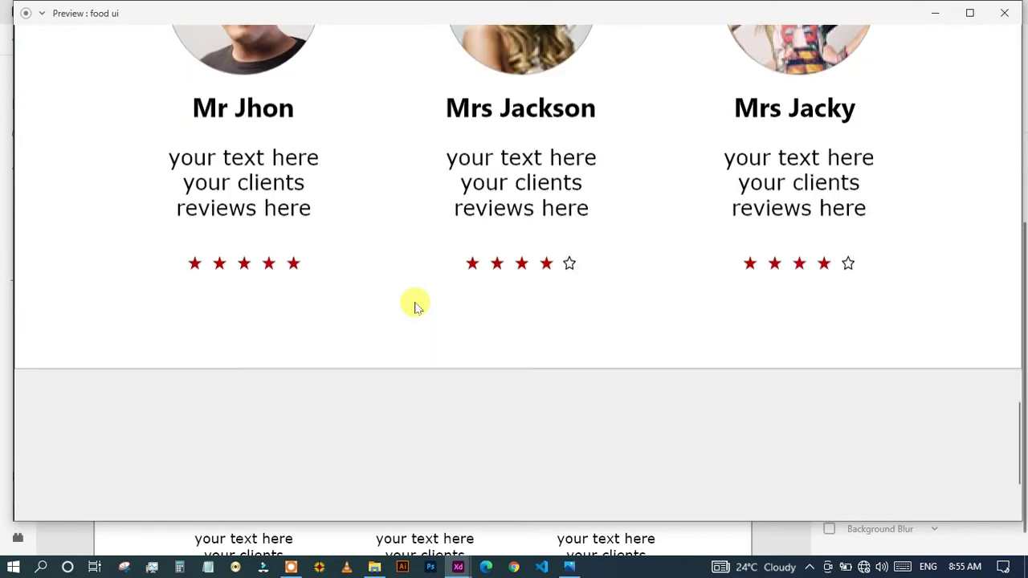
scroll(412, 303, "up", 4)
scroll(416, 307, "up", 10)
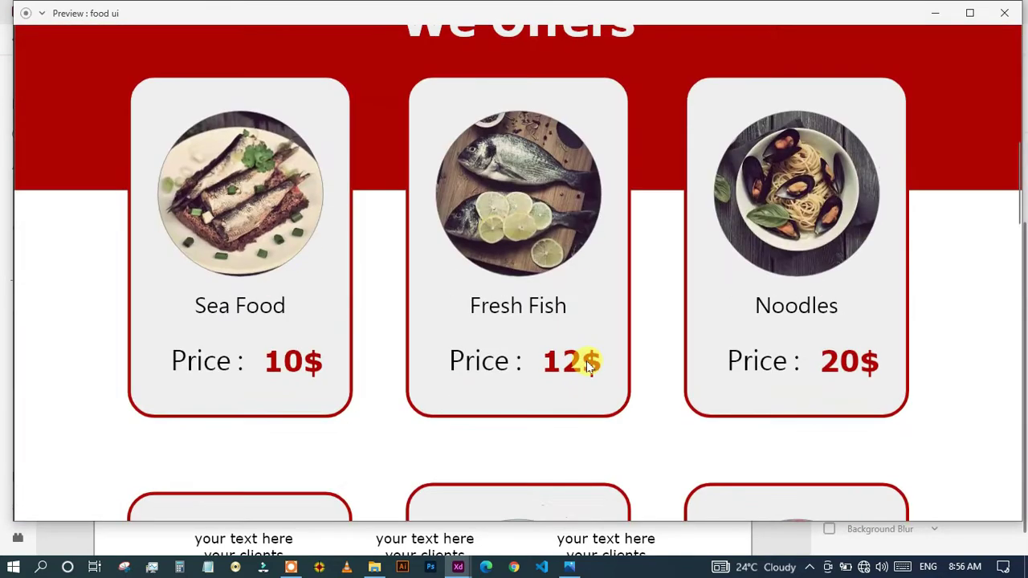
scroll(586, 361, "up", 8)
left_click(1004, 12)
Step: Set the white reviews panel's bottom corner radii to 50 and keep its top corners at 0
scroll(686, 278, "down", 3)
scroll(530, 362, "down", 2)
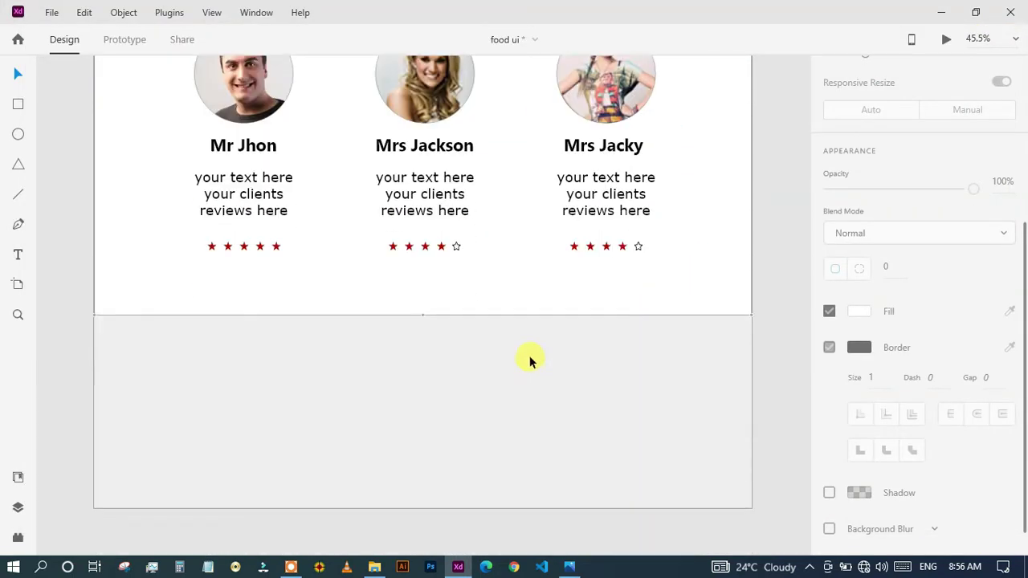
scroll(490, 443, "up", 3)
left_click(651, 474)
left_click(858, 285)
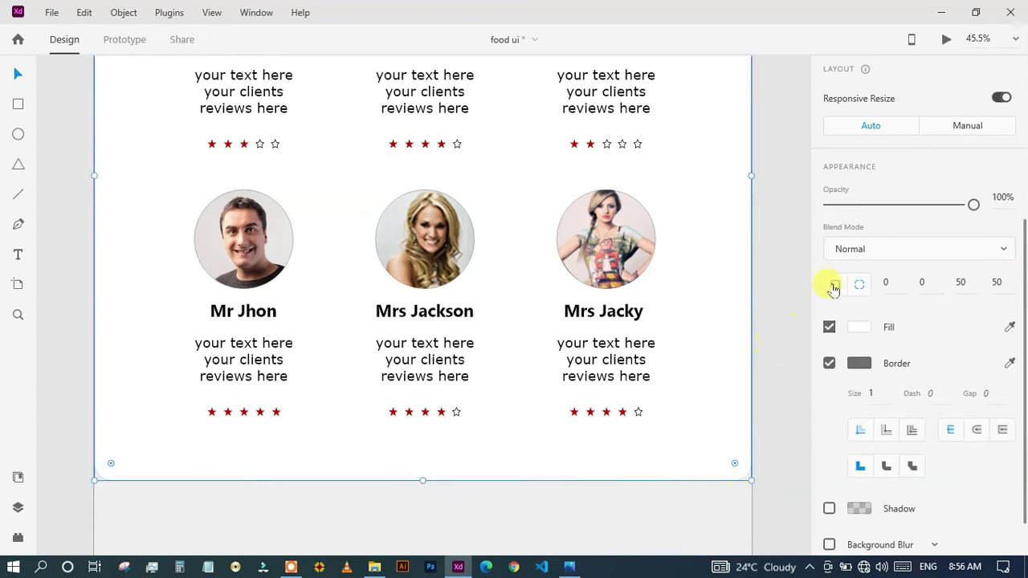
Step: Color the white reviews panel's border with the dark red sampled from the Our Clients Reviews banner
scroll(1004, 357, "up", 4)
scroll(760, 372, "up", 5)
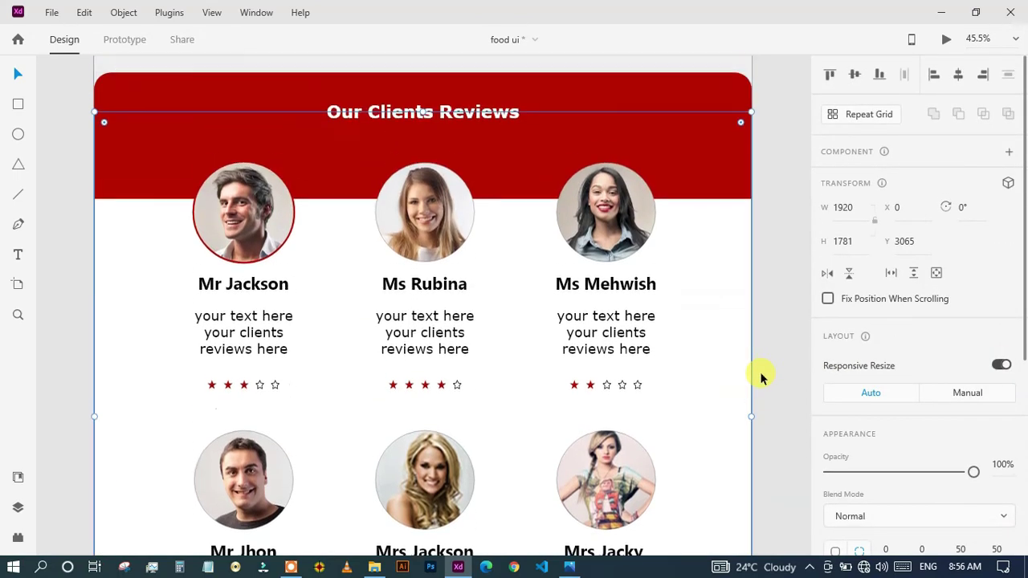
scroll(870, 378, "down", 4)
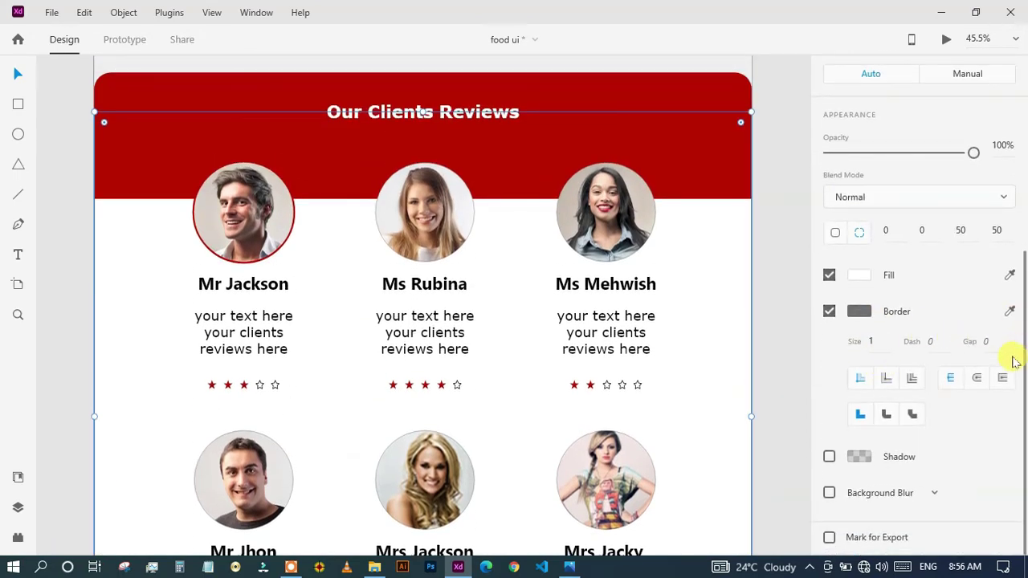
left_click(701, 162)
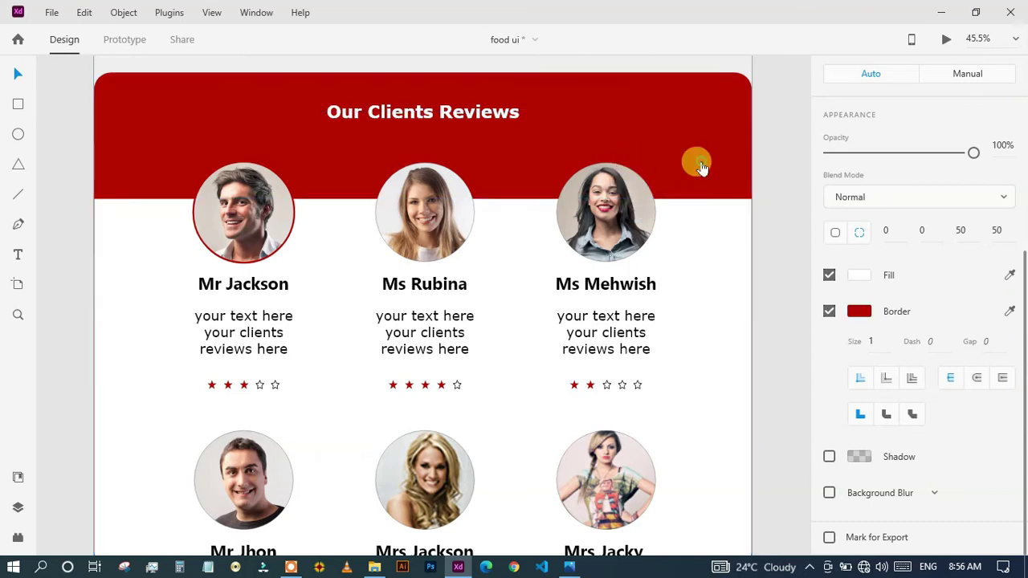
left_click(763, 325)
Step: Increase the white reviews panel's border size to 10
scroll(766, 378, "down", 5)
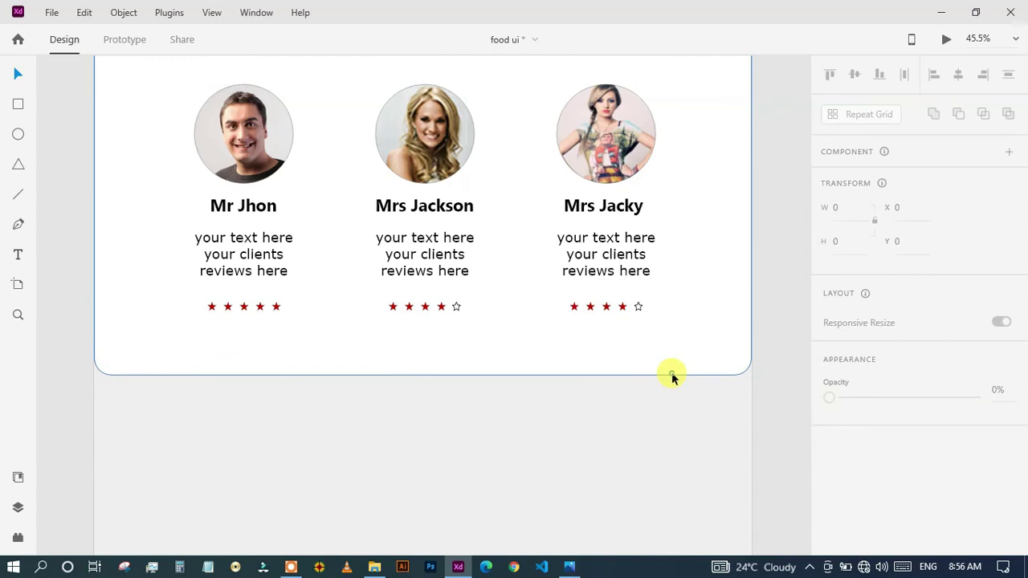
left_click(672, 376)
scroll(892, 382, "down", 3)
left_click_drag(880, 433, 881, 361)
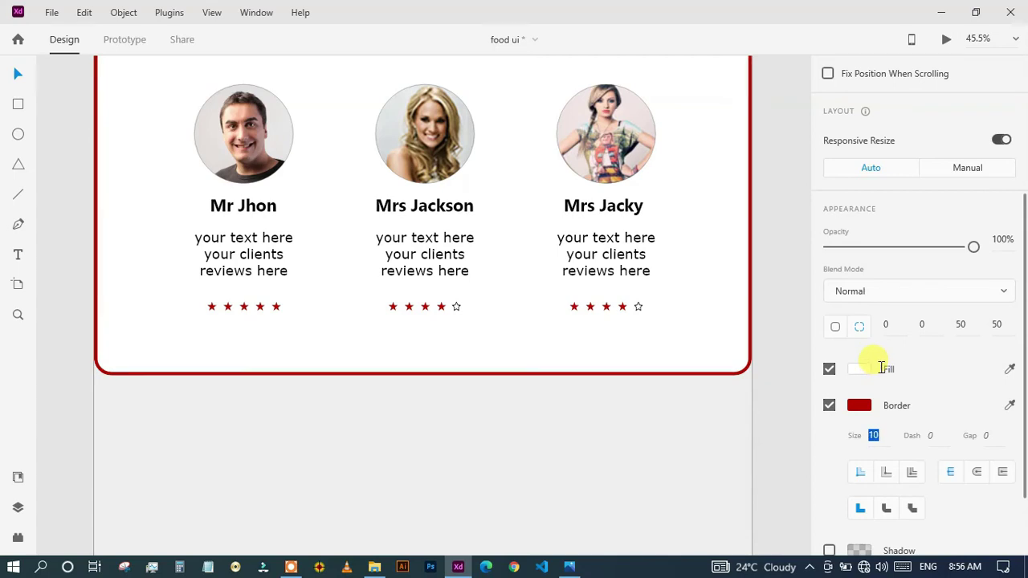
Step: Add a dark red border to the white We Offers panel and thicken it to match the reviews panel
scroll(713, 400, "up", 5)
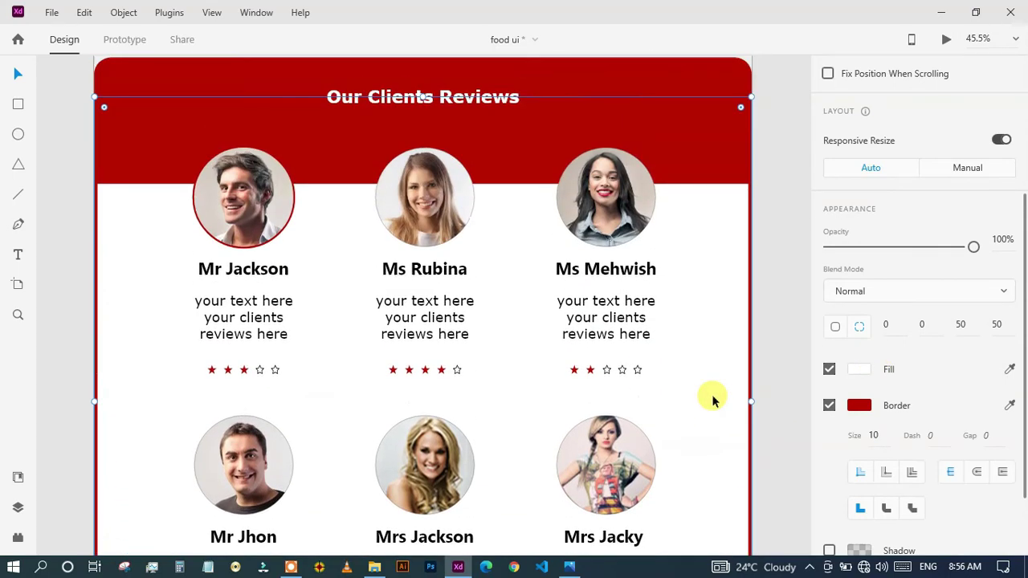
scroll(713, 399, "up", 5)
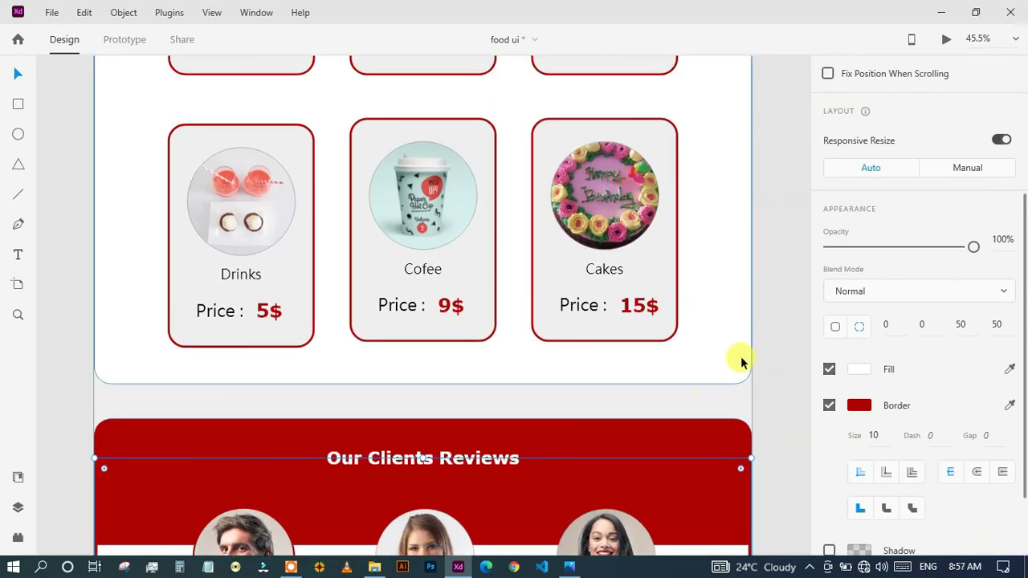
left_click(731, 351)
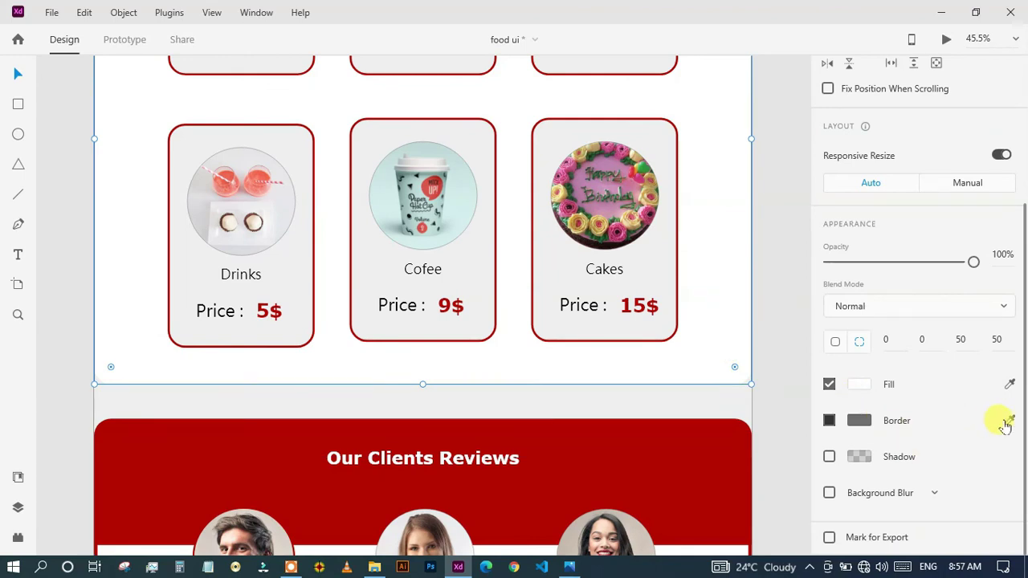
left_click(829, 420)
scroll(856, 384, "down", 2)
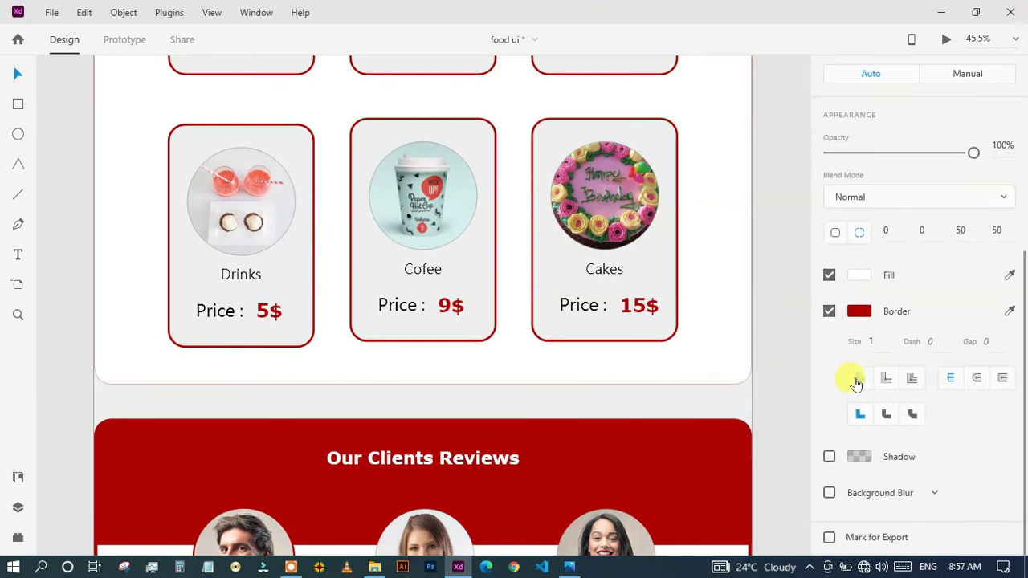
left_click_drag(879, 340, 881, 286)
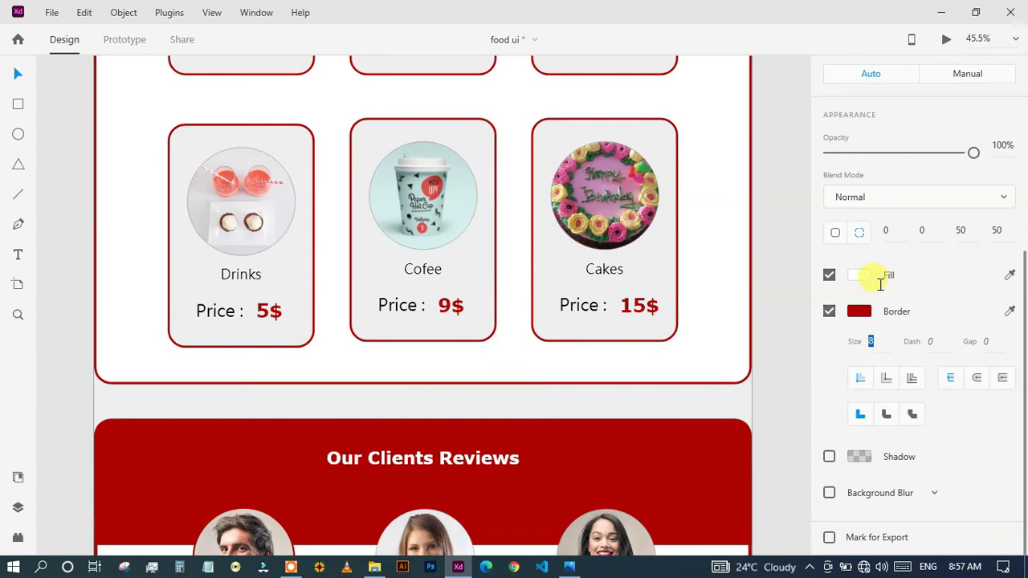
left_click(784, 322)
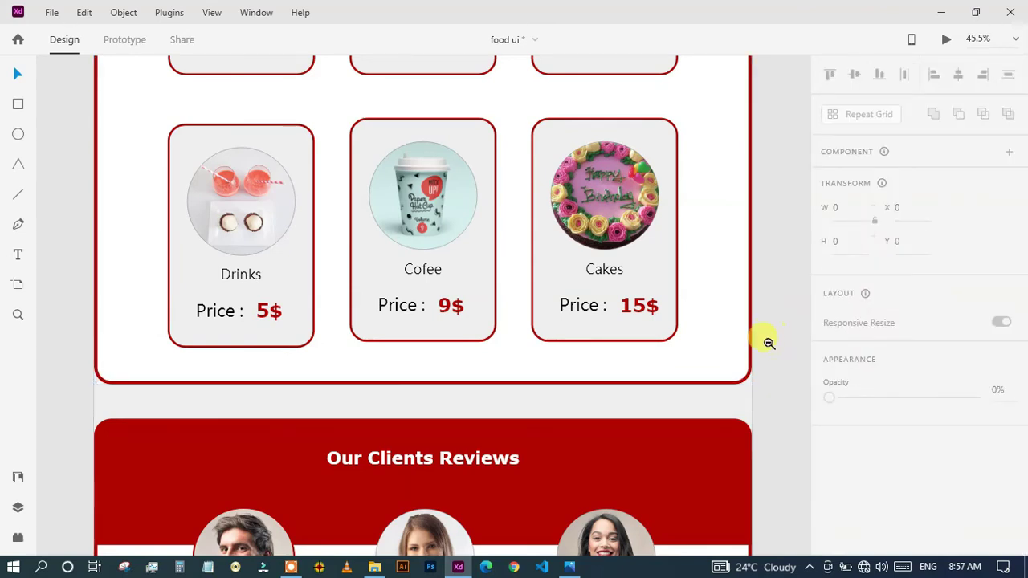
Step: Examine the whole page layout and the bordered offers and reviews sections at different magnifications
left_click_drag(714, 363, 519, 378)
left_click_drag(614, 322, 402, 303)
left_click_drag(432, 349, 516, 327)
scroll(499, 331, "down", 3)
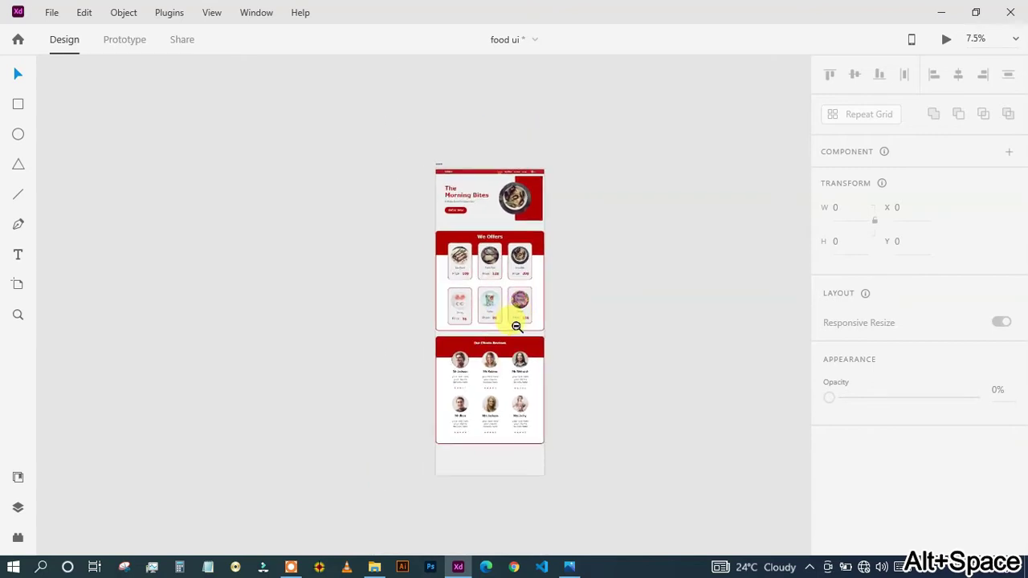
scroll(516, 325, "up", 4)
scroll(503, 345, "down", 2)
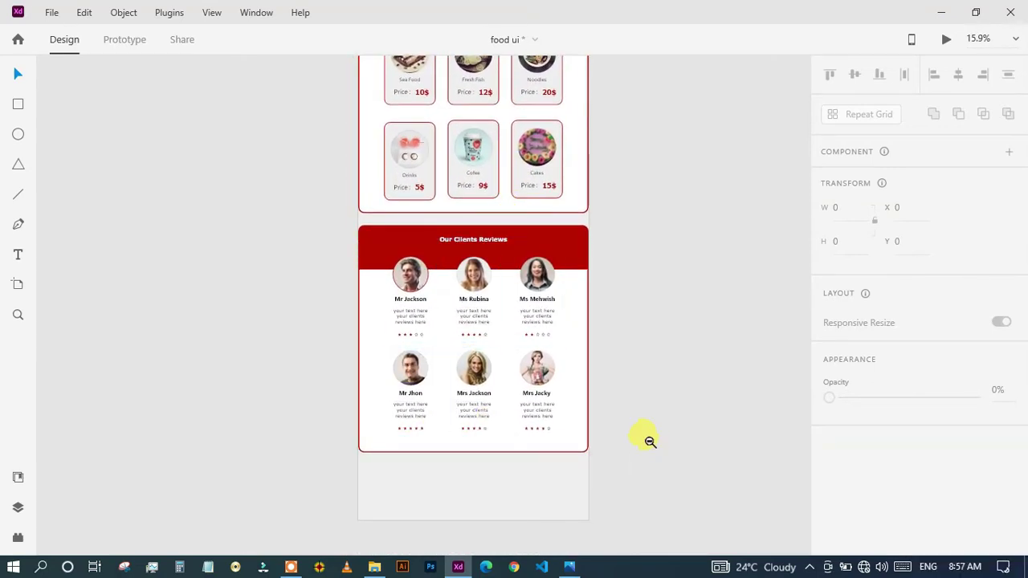
scroll(651, 440, "up", 2)
left_click_drag(485, 395, 551, 400)
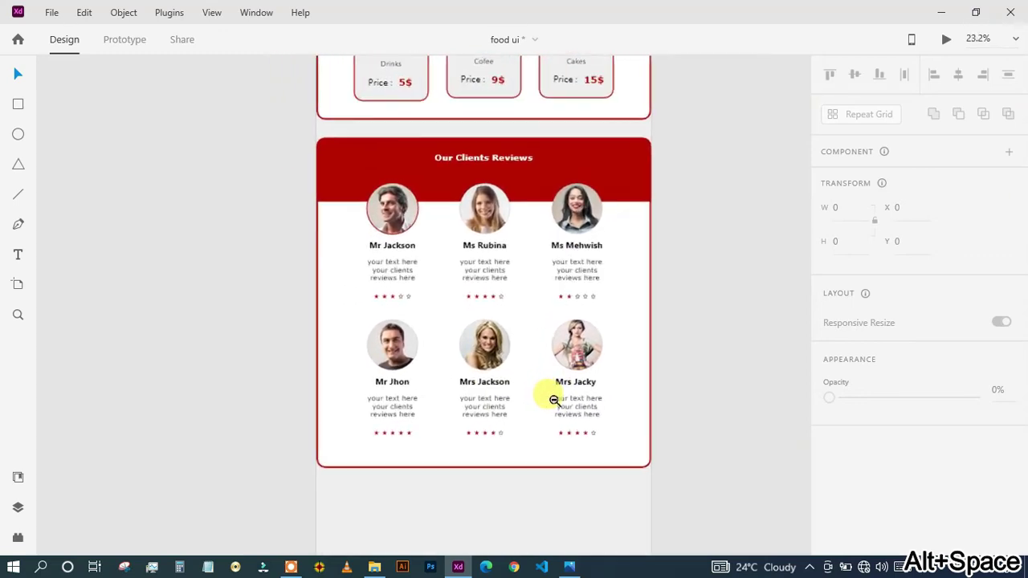
scroll(522, 388, "up", 2)
left_click_drag(528, 391, 526, 411)
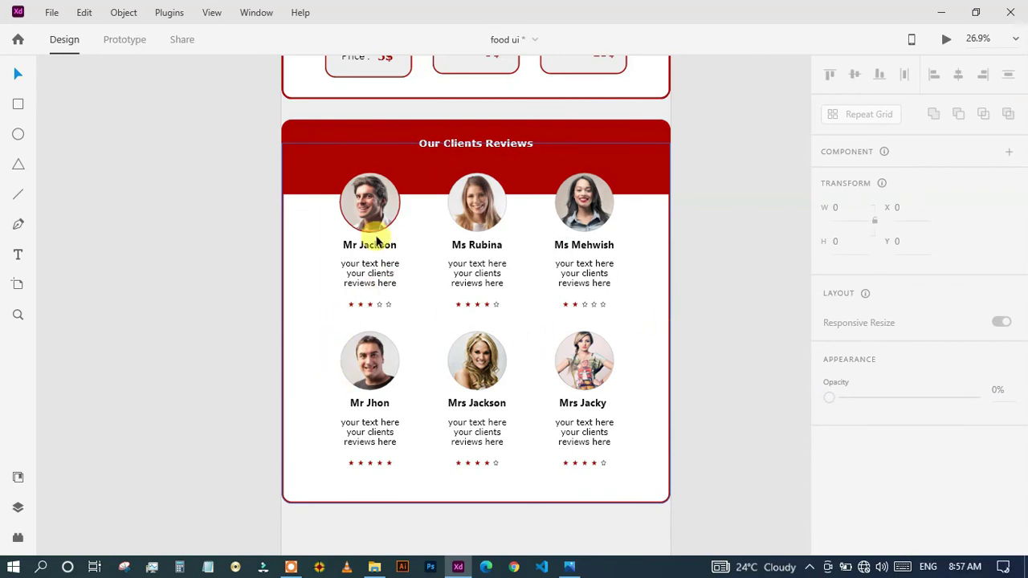
Step: Lock the white background panel behind the client reviews
scroll(363, 232, "up", 3)
scroll(364, 231, "up", 2)
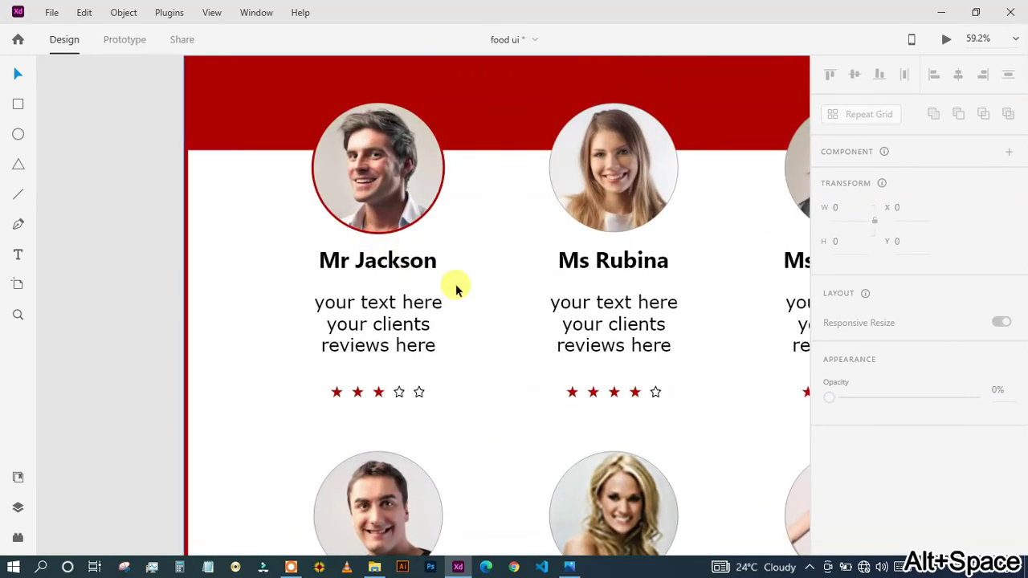
left_click(409, 265)
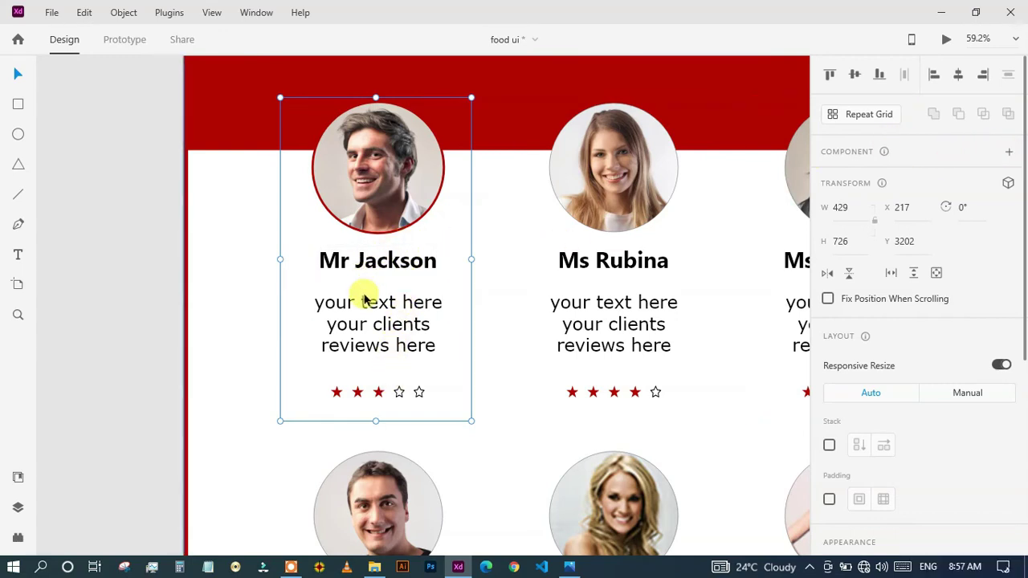
left_click(255, 402)
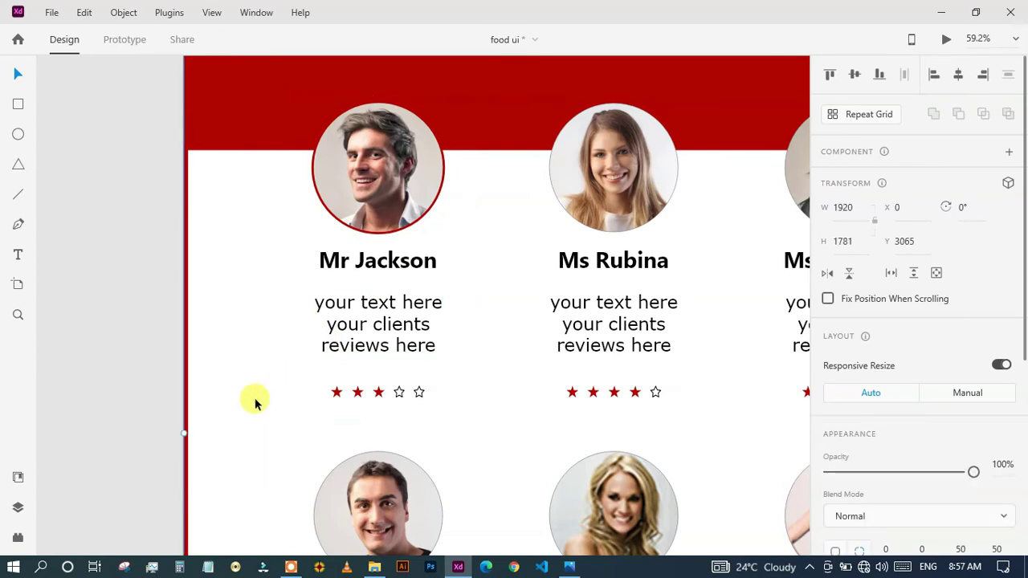
key("ctrl+l")
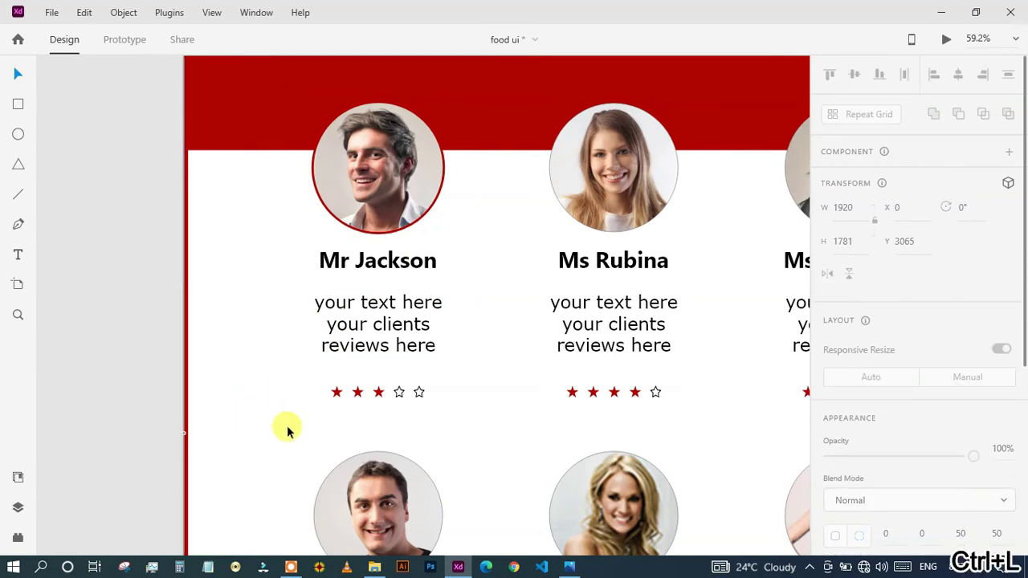
Step: Convert the first client review group into a component and add a Hover State to it
left_click_drag(252, 195, 437, 416)
right_click(381, 326)
left_click(429, 205)
left_click_drag(372, 260, 376, 265)
left_click(250, 300)
left_click(430, 257)
left_click(1009, 154)
left_click(1006, 178)
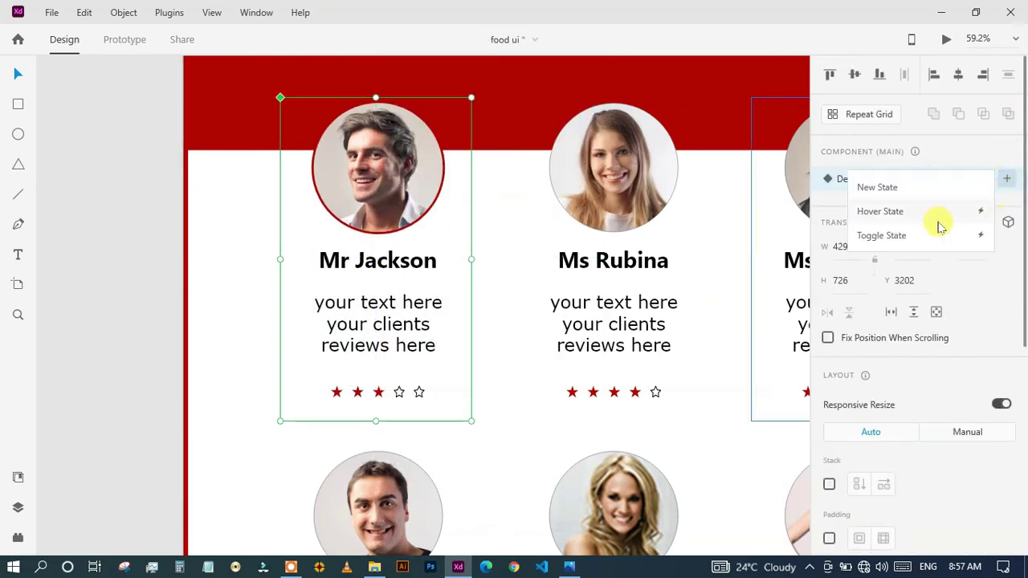
left_click(909, 228)
Step: Recolor the reviewer's name in the first review's new state with the banner's dark red
double_click(365, 267)
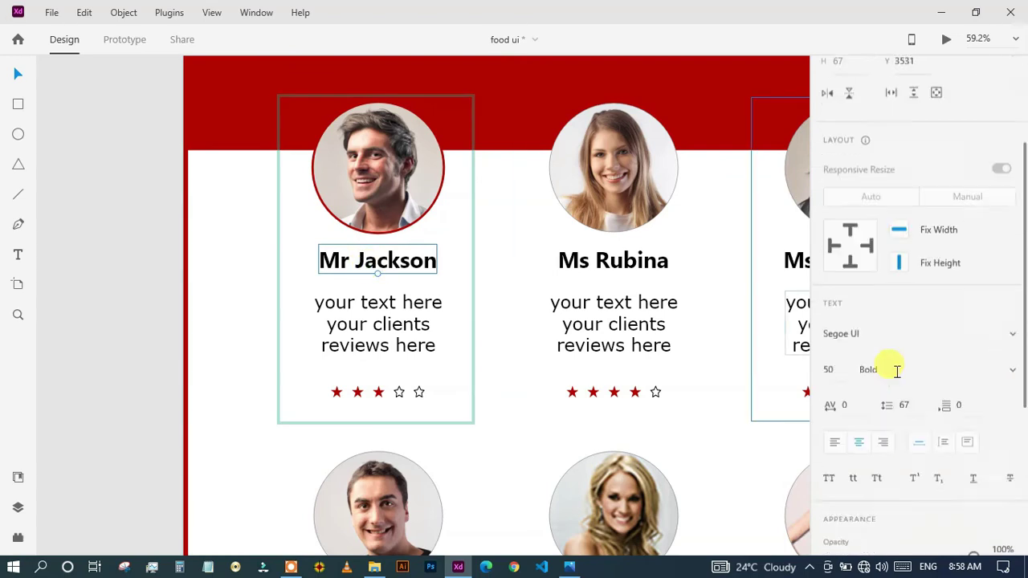
scroll(895, 367, "down", 5)
left_click(511, 102)
left_click(405, 319)
left_click(454, 288)
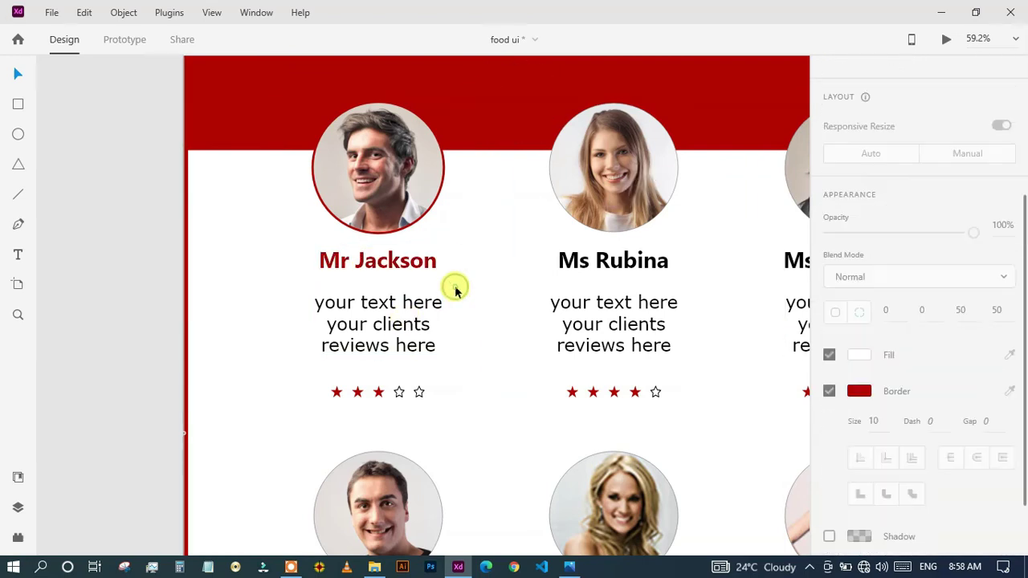
Step: Enable a fill on the whole first review component in its new state and make it grey
left_click(471, 310)
scroll(905, 341, "down", 2)
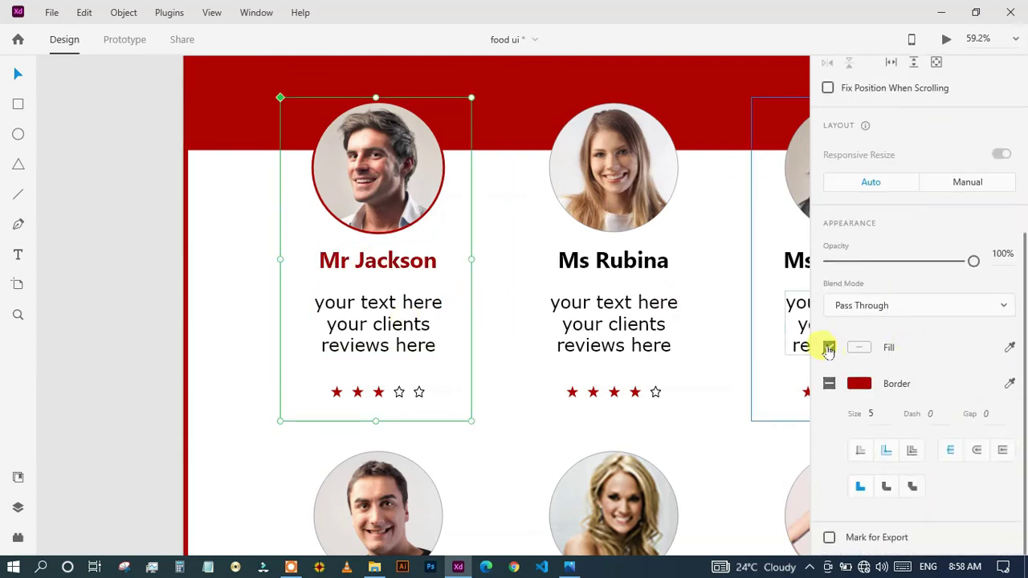
left_click(828, 348)
key("alt+space")
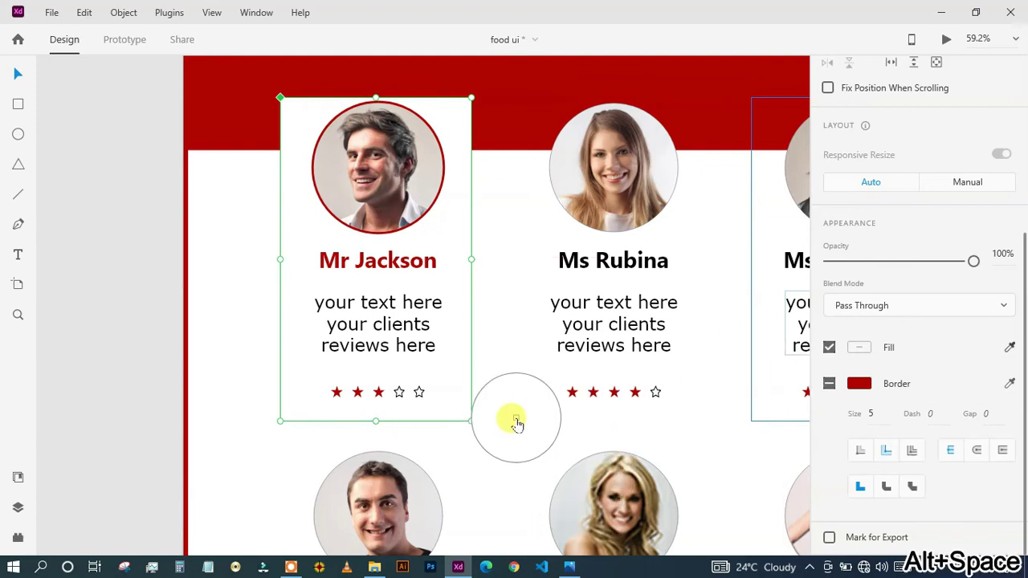
left_click(517, 422)
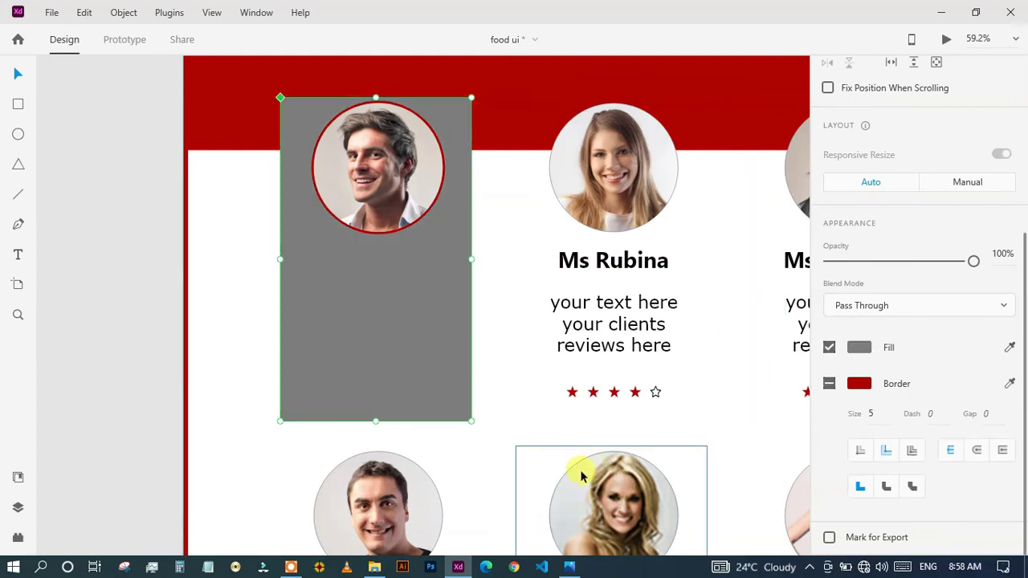
Step: Undo the last two appearance changes on the first client review component in its Hover State
scroll(480, 399, "down", 5)
left_click(497, 400)
key("alt+space")
scroll(459, 407, "up", 3)
key("ctrl+z")
key("ctrl+z")
scroll(401, 385, "up", 3)
scroll(425, 361, "down", 2)
right_click(426, 329)
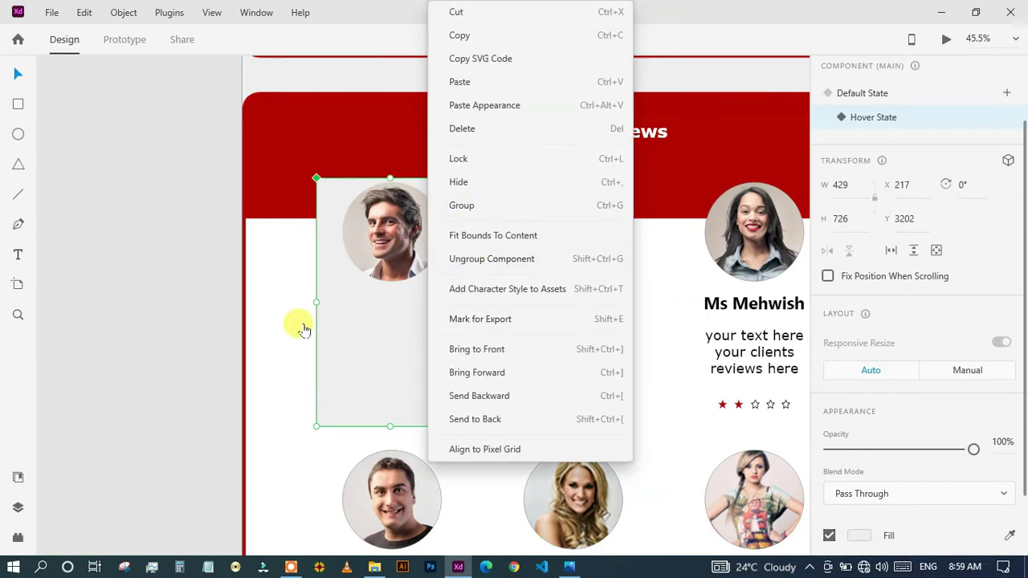
left_click(459, 206)
Step: Recolor the first review's body text in the Hover State with the dark red sampled from the banner
double_click(369, 354)
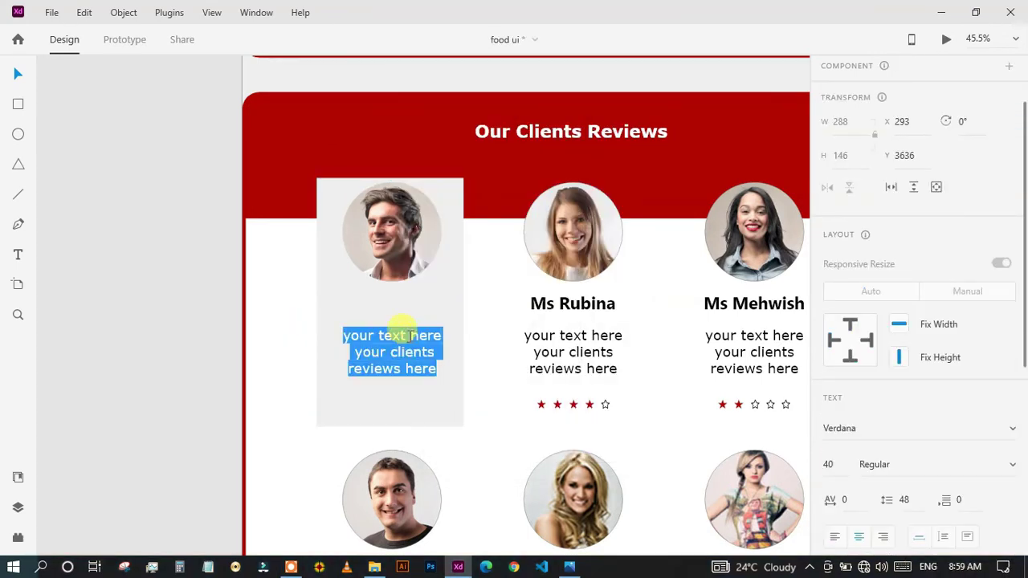
scroll(884, 362, "down", 4)
left_click(858, 438)
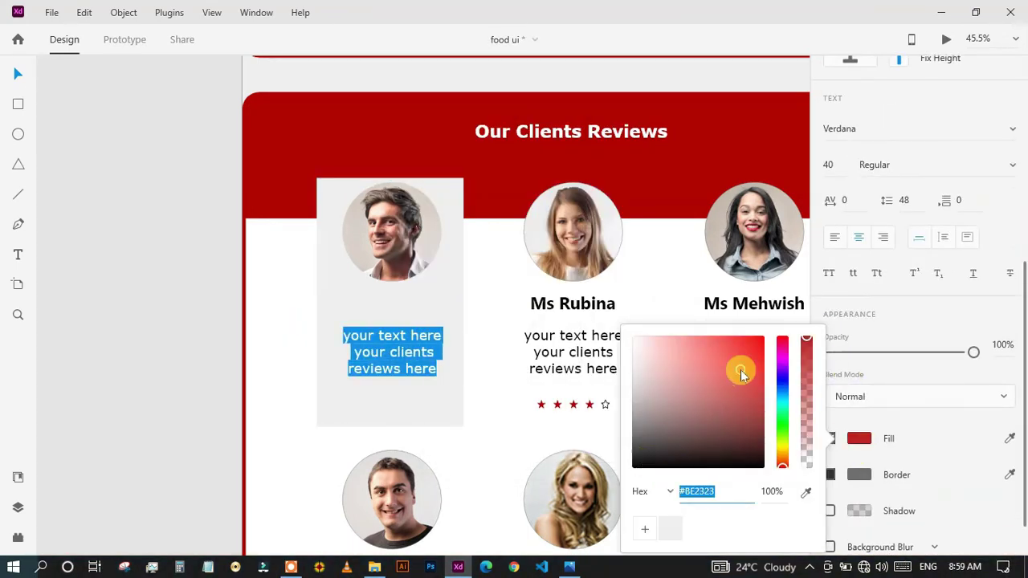
left_click(805, 493)
left_click(670, 179)
left_click(672, 180)
Step: Select all five rating stars in the first review's Hover State and fill them with the banner's dark red
left_click(378, 412)
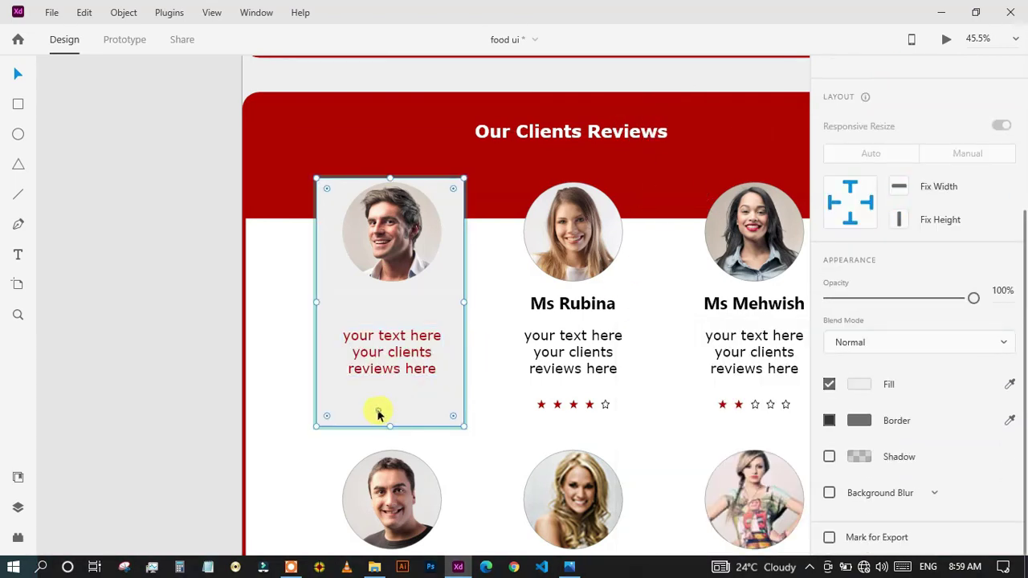
left_click(355, 409)
left_click(376, 408)
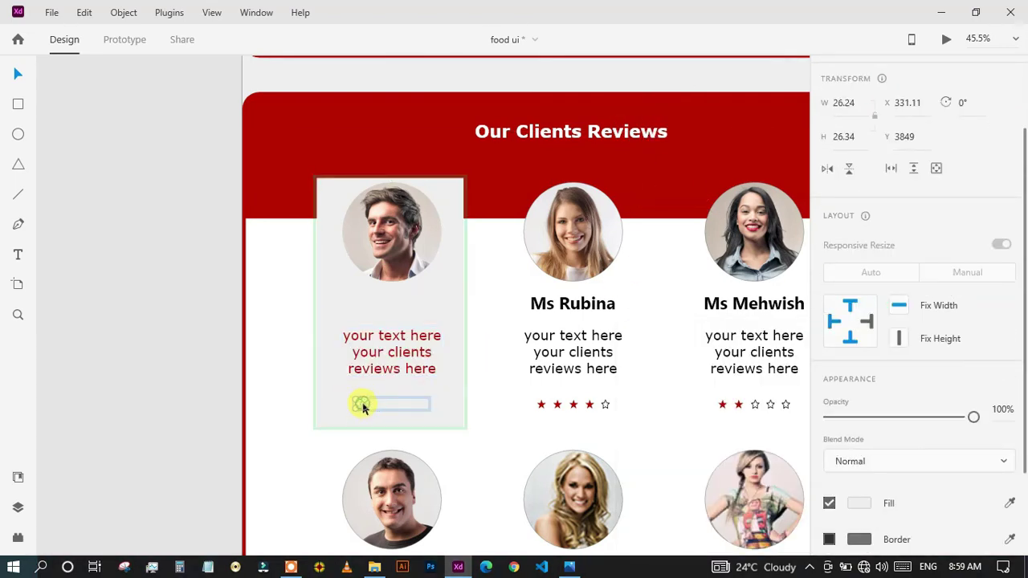
left_click(422, 408, "shift")
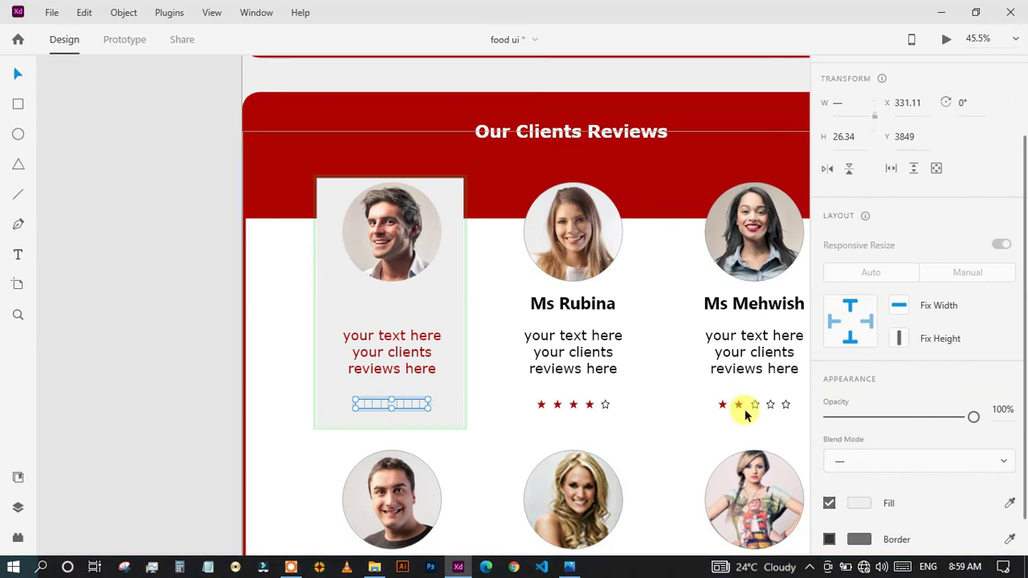
scroll(1014, 462, "down", 2)
left_click(660, 182)
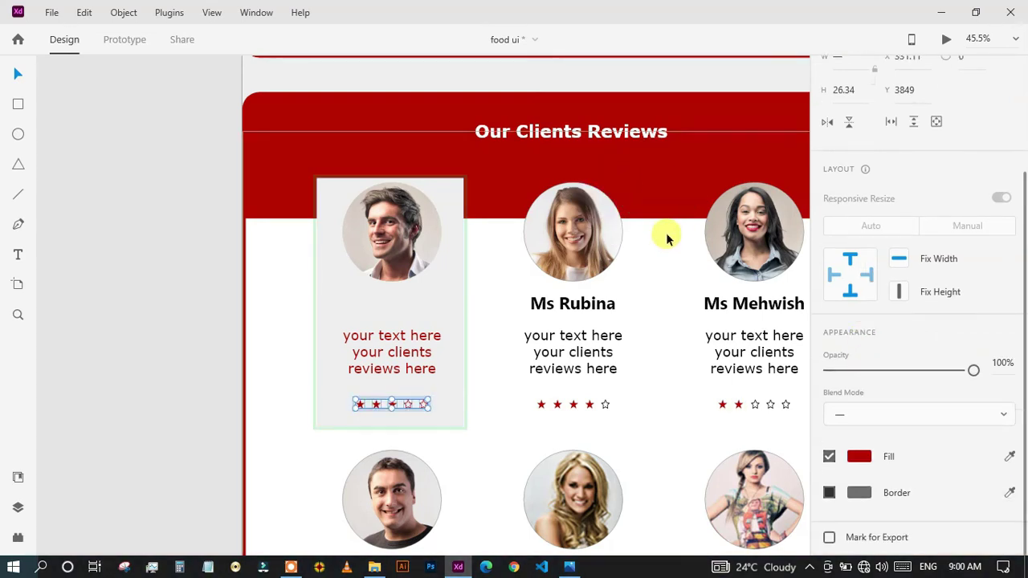
Step: Recolor the reviewer's name in the first review's Hover State with the banner's dark red
double_click(403, 306)
scroll(891, 429, "down", 4)
left_click(1009, 384)
left_click(696, 192)
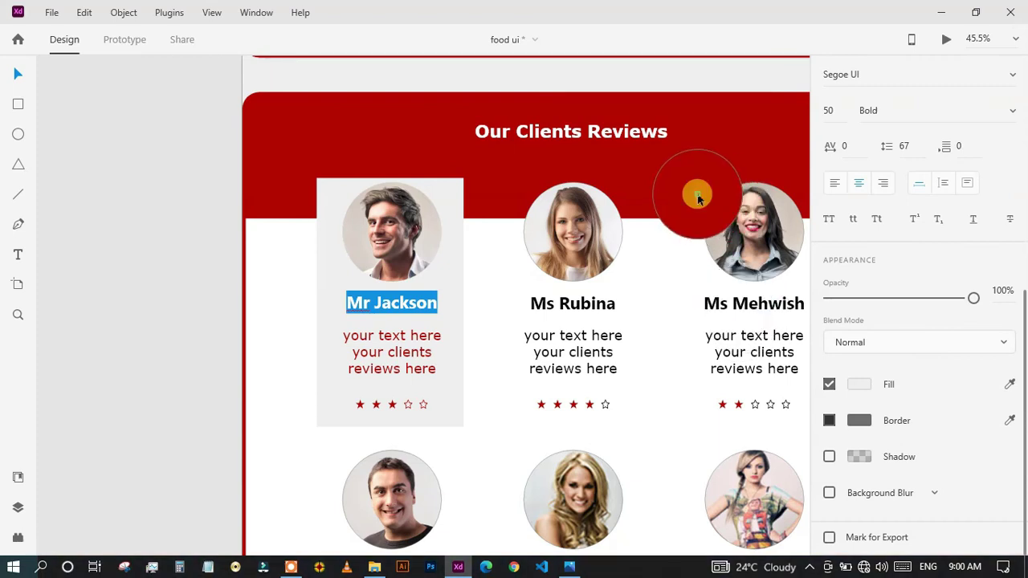
Step: Round the corners of the light grey background behind the first review in its Hover State and deselect it
left_click(458, 241)
left_click_drag(445, 202, 442, 204)
left_click(498, 265)
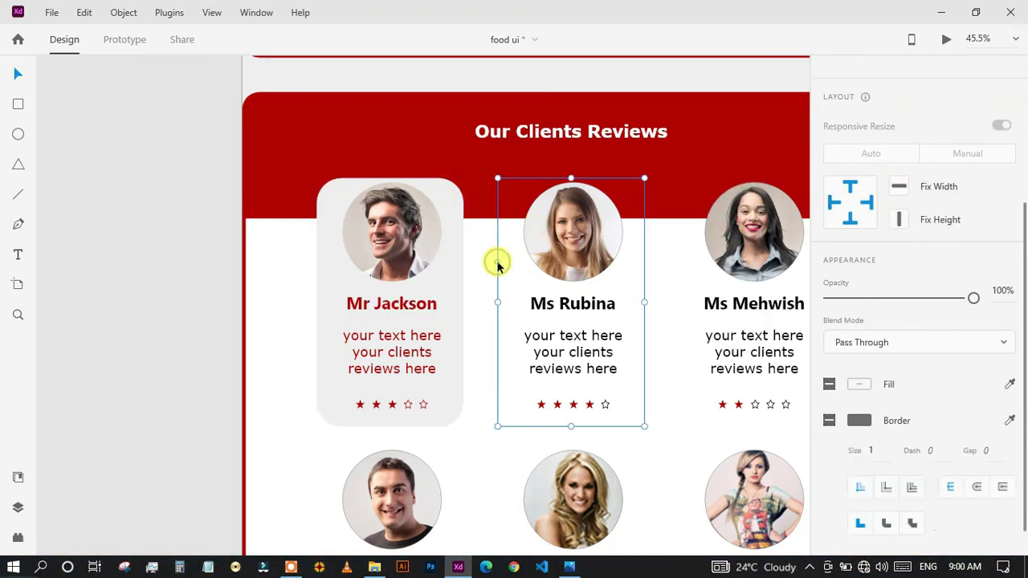
left_click(276, 286)
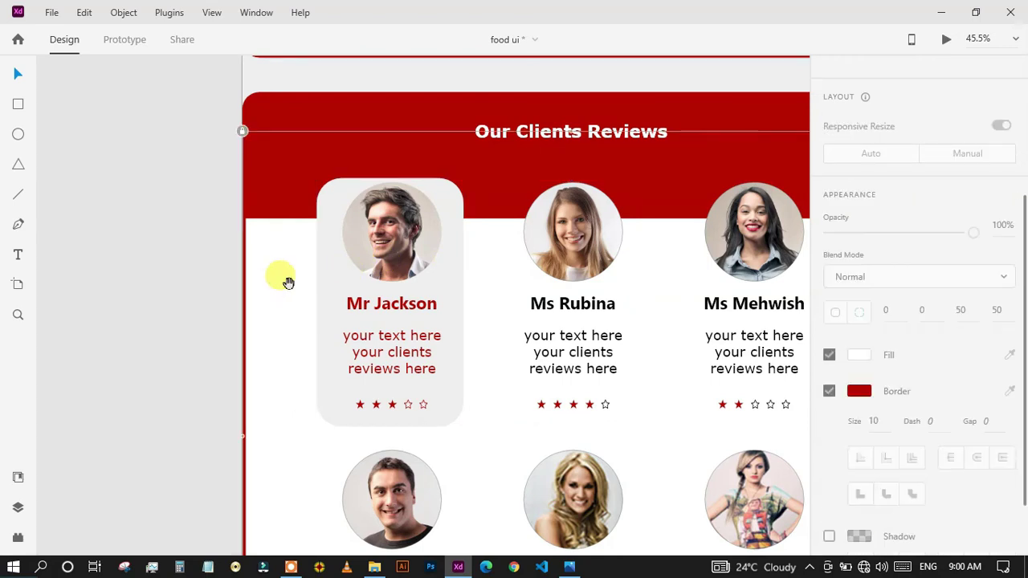
scroll(509, 363, "down", 5)
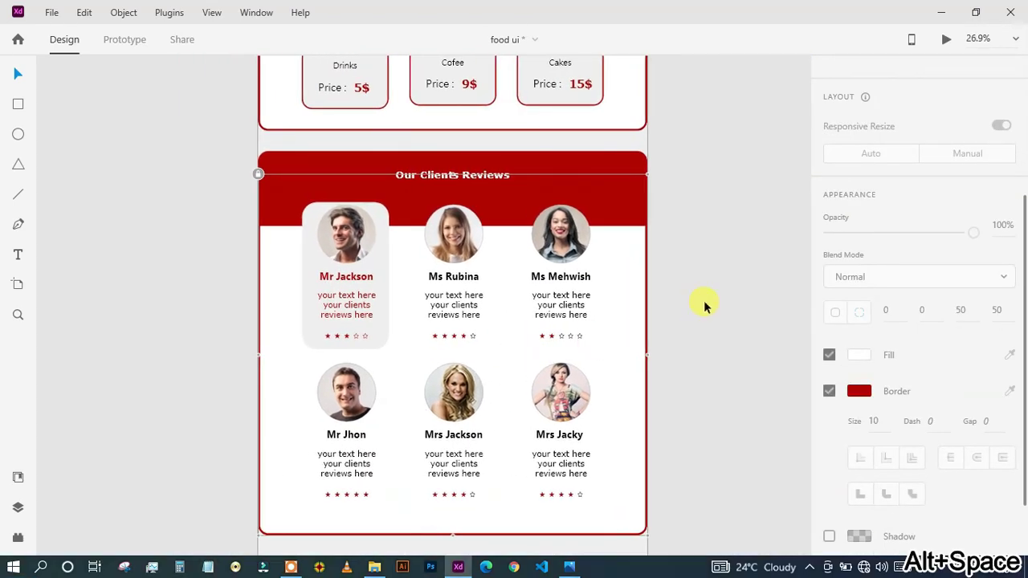
left_click(704, 304)
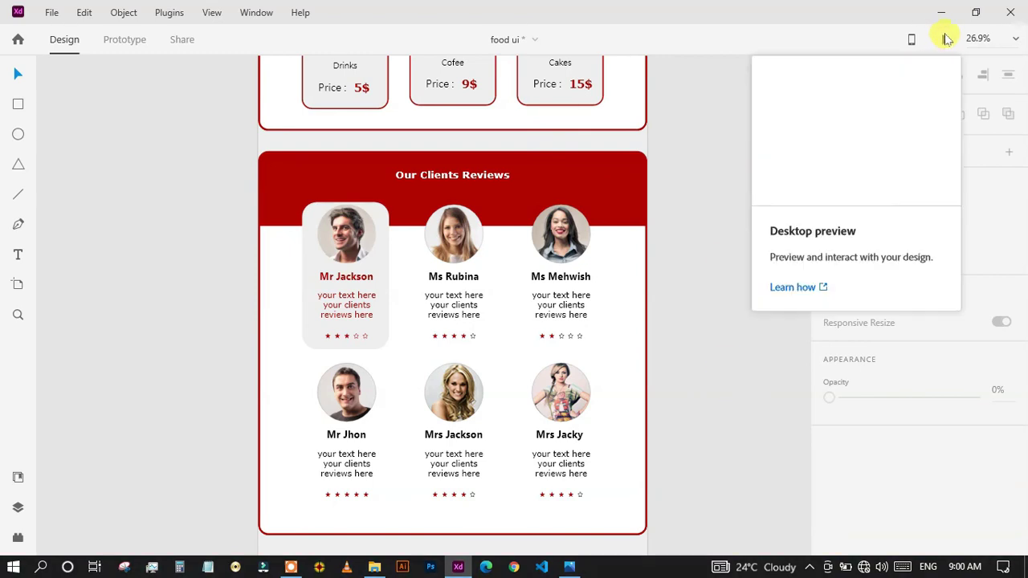
Step: Preview the design down to the client reviews to check the first review's appearance, and close the preview
left_click(948, 39)
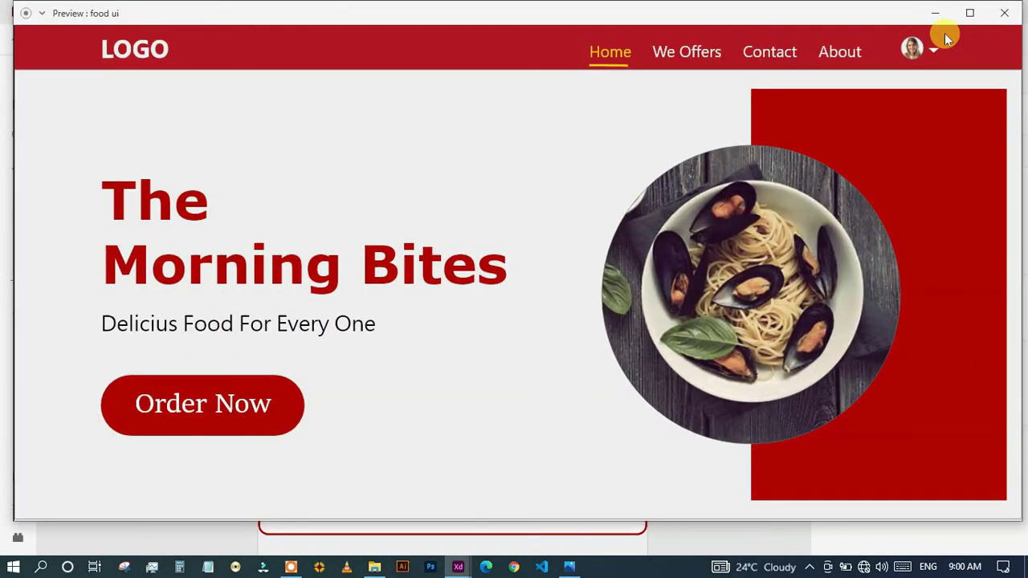
scroll(526, 294, "down", 1)
scroll(522, 291, "down", 10)
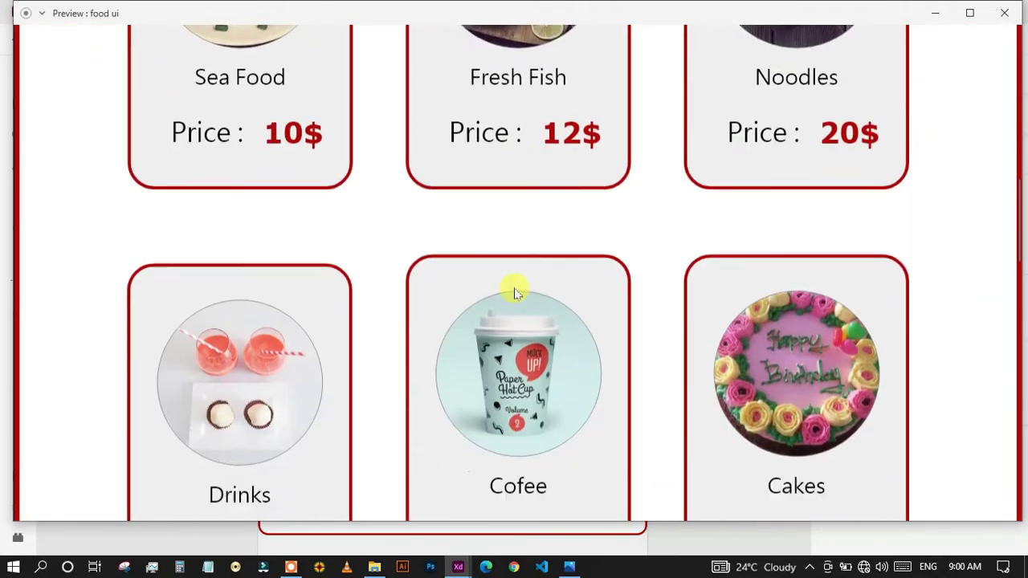
scroll(492, 290, "down", 4)
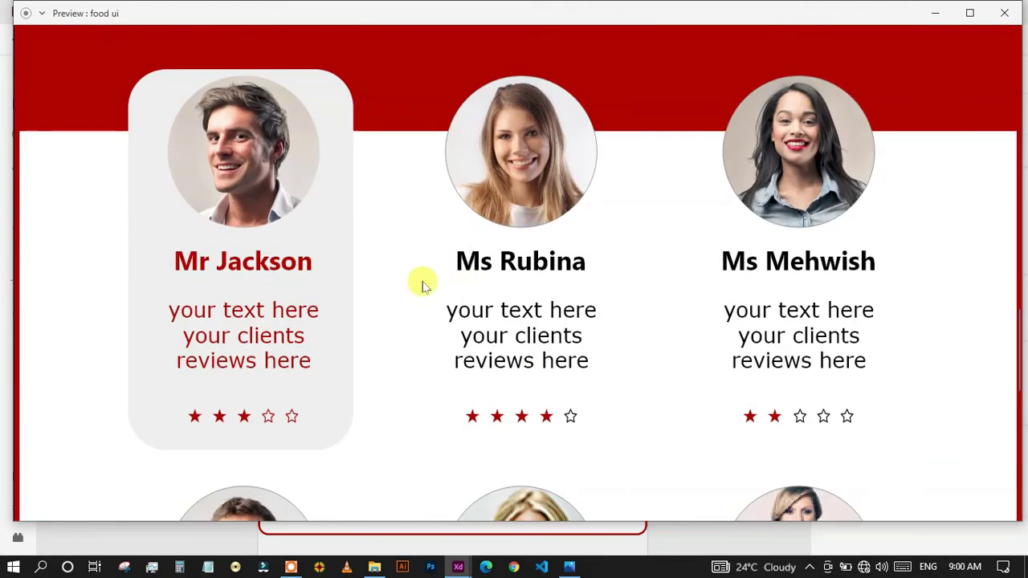
left_click(1004, 13)
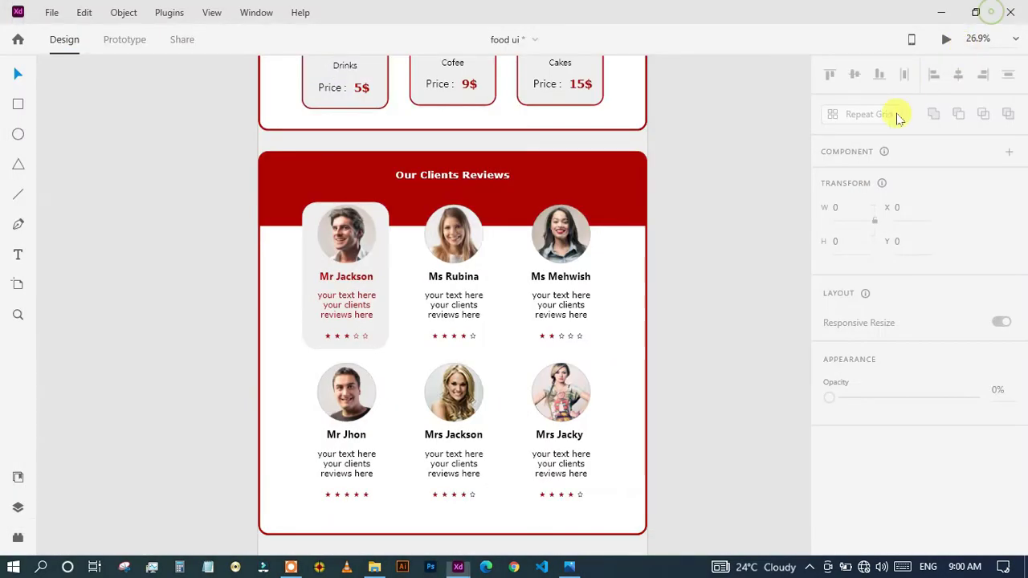
Step: Switch the first client review component back to its Default State and deselect it
scroll(788, 197, "up", 1)
left_click(351, 303)
left_click(883, 179)
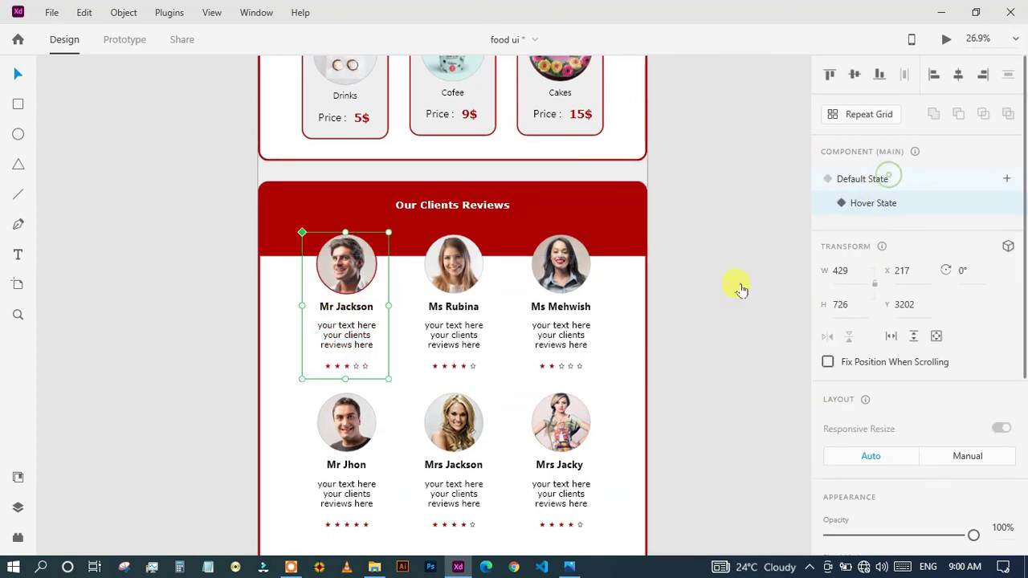
scroll(689, 313, "up", 1)
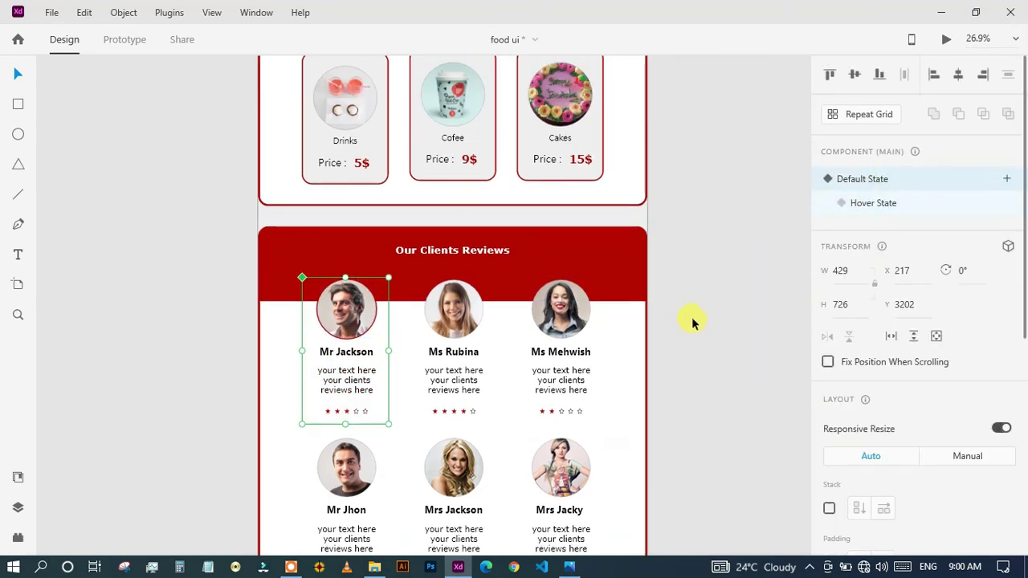
left_click(627, 349)
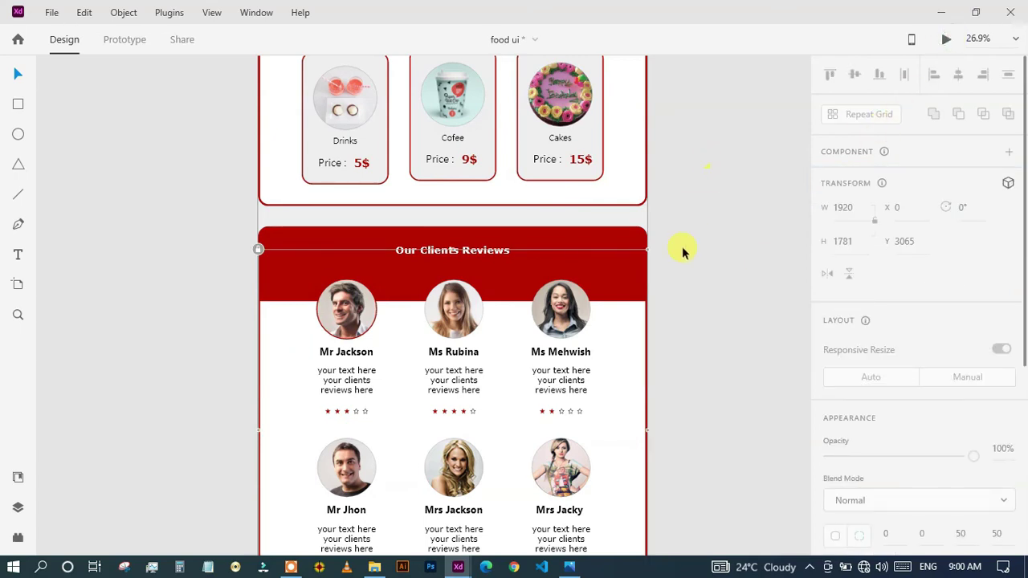
Step: Preview the page again, examine both rows of client reviews with the first one in its Default State, and close the preview
key("ctrl+Return")
scroll(643, 265, "down", 10)
scroll(411, 215, "down", 5)
scroll(408, 213, "down", 5)
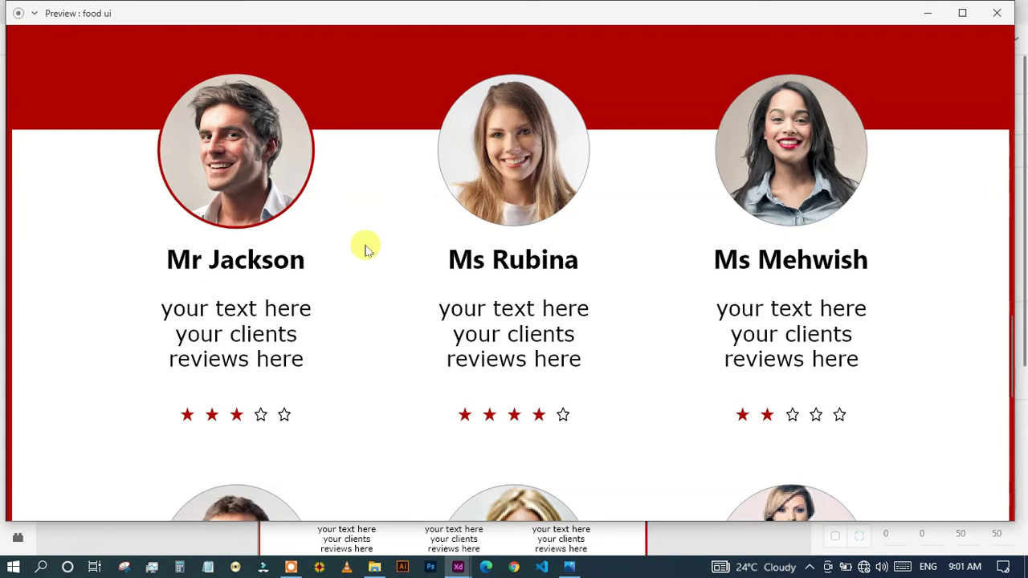
scroll(365, 248, "down", 2)
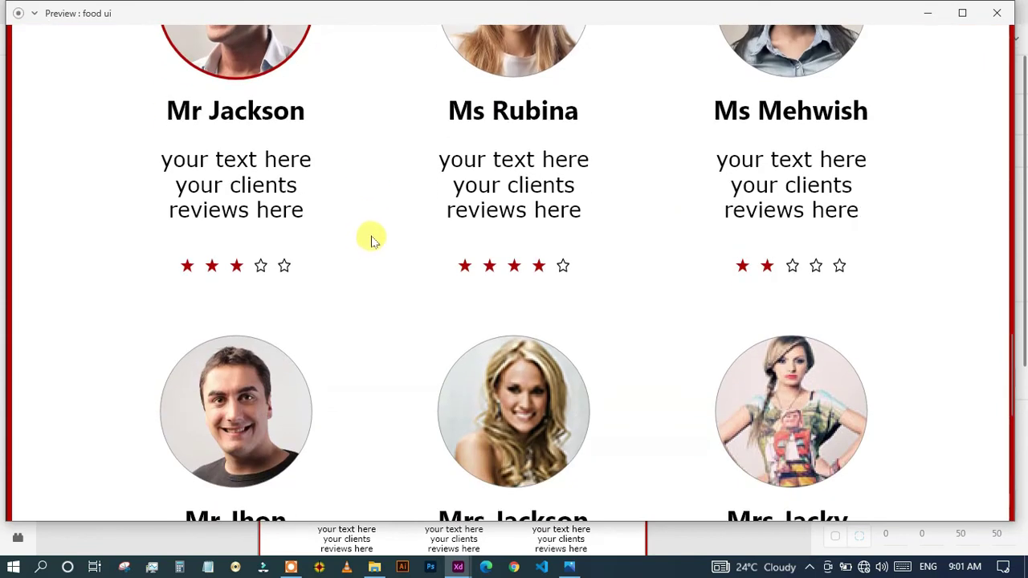
scroll(433, 241, "down", 6)
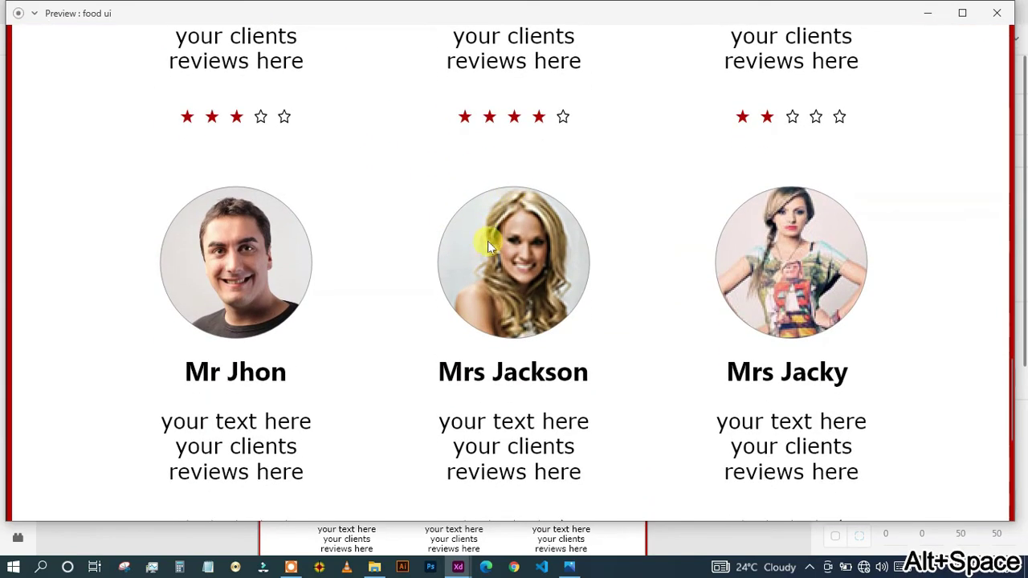
scroll(964, 82, "up", 5)
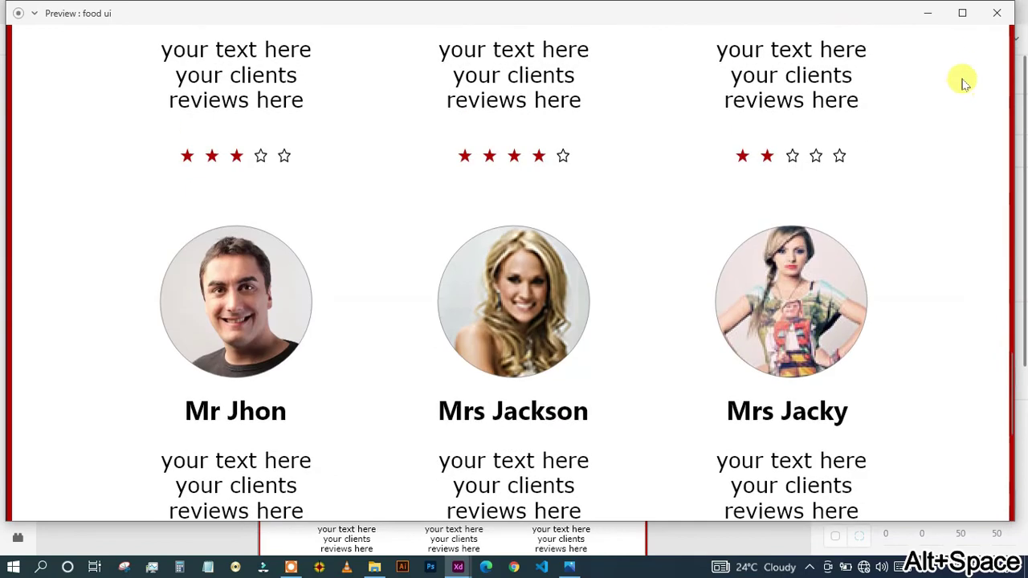
left_click(990, 16)
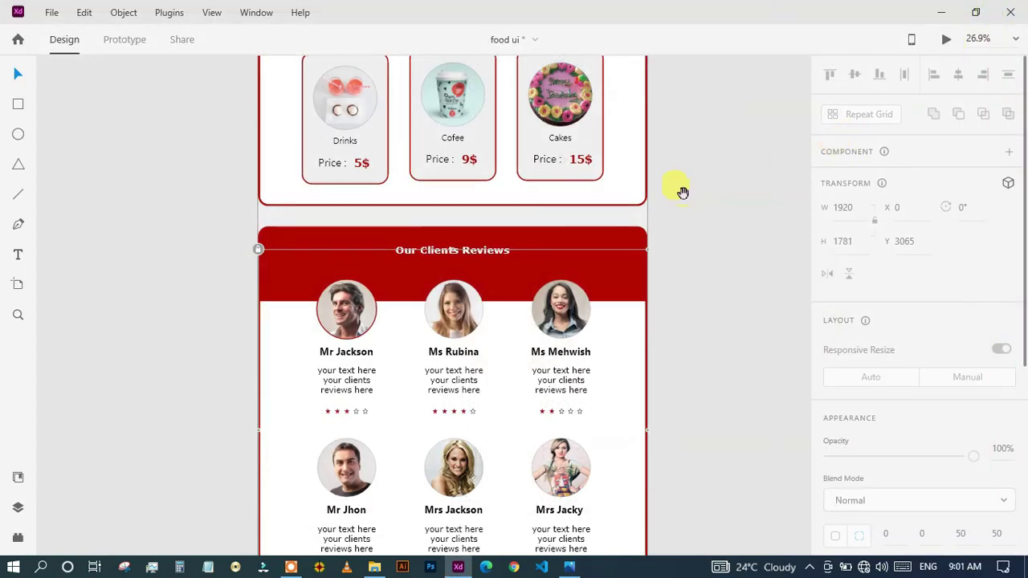
Step: Open a maximized preview of the page and test the hover effect on the first client review
scroll(683, 192, "down", 4)
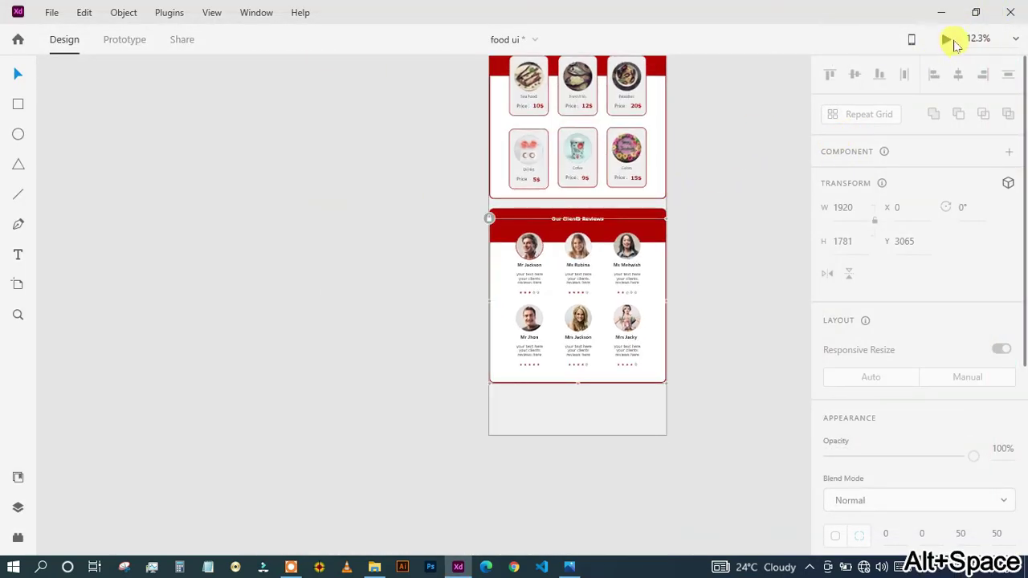
key("ctrl+Return")
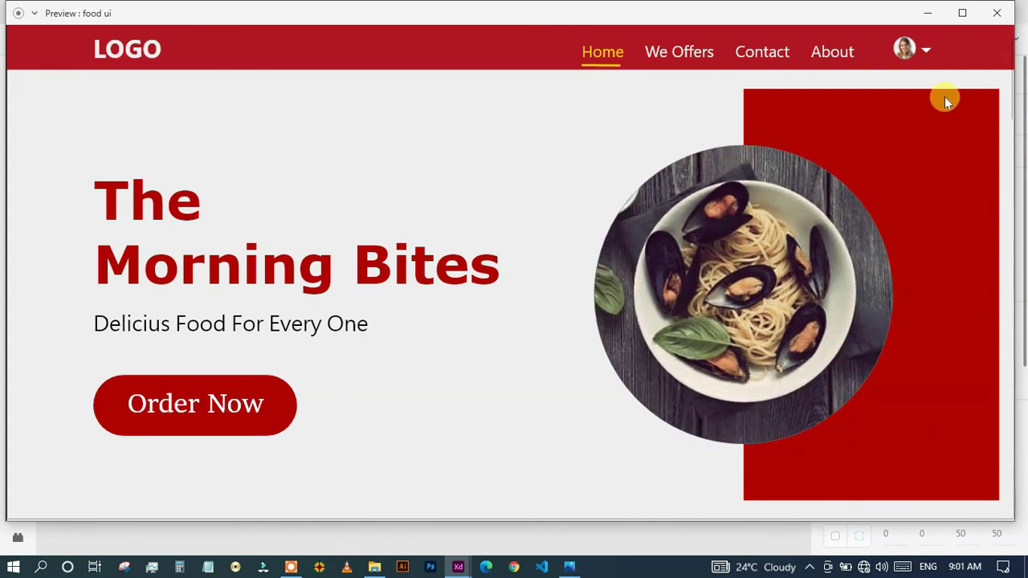
left_click(963, 11)
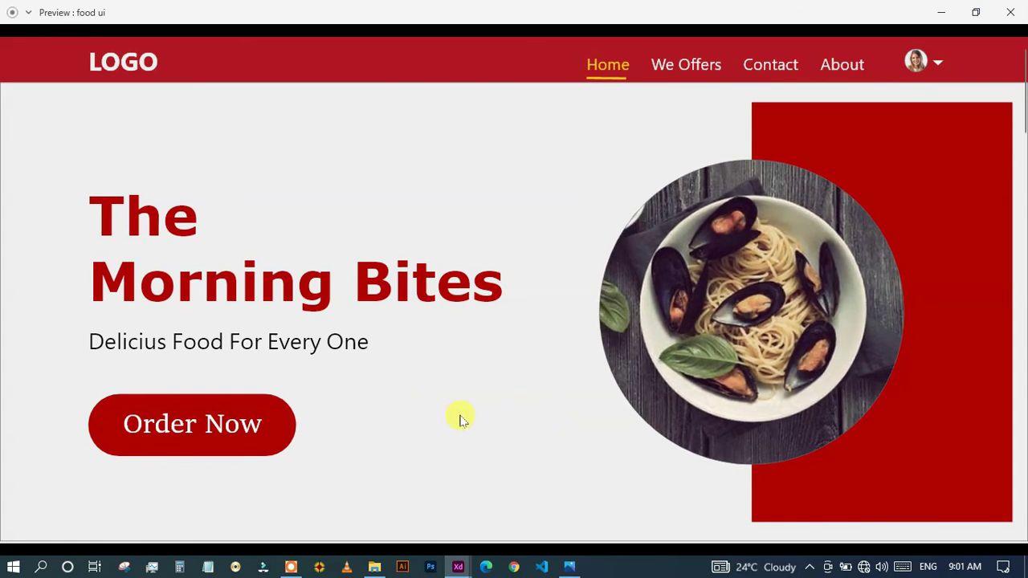
scroll(459, 417, "down", 10)
scroll(460, 419, "down", 10)
scroll(459, 417, "up", 3)
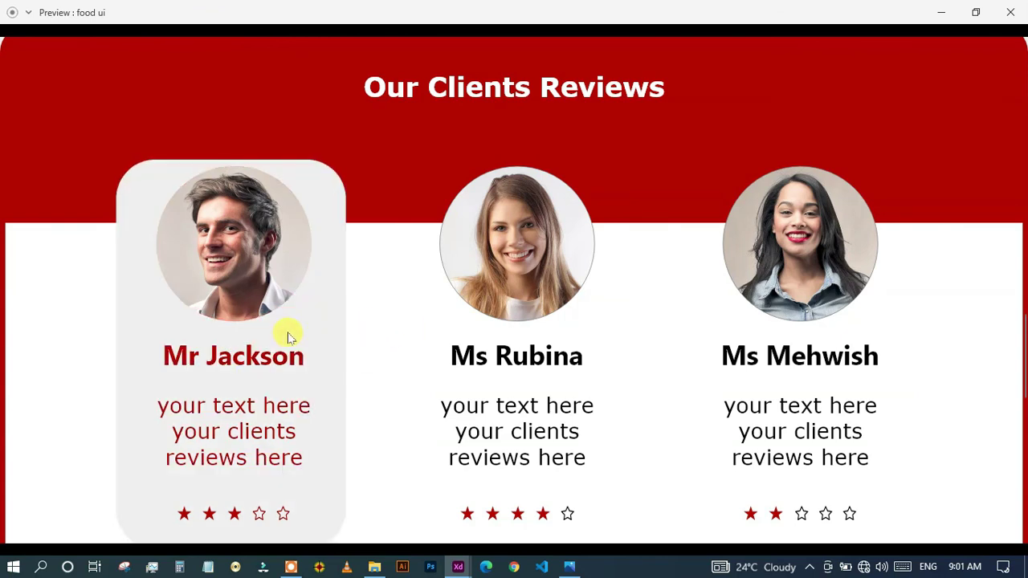
Step: Test the hover effect on the food offer cards, review the whole page from the home banner to the client reviews, and close the preview
scroll(452, 339, "up", 4)
scroll(452, 339, "up", 6)
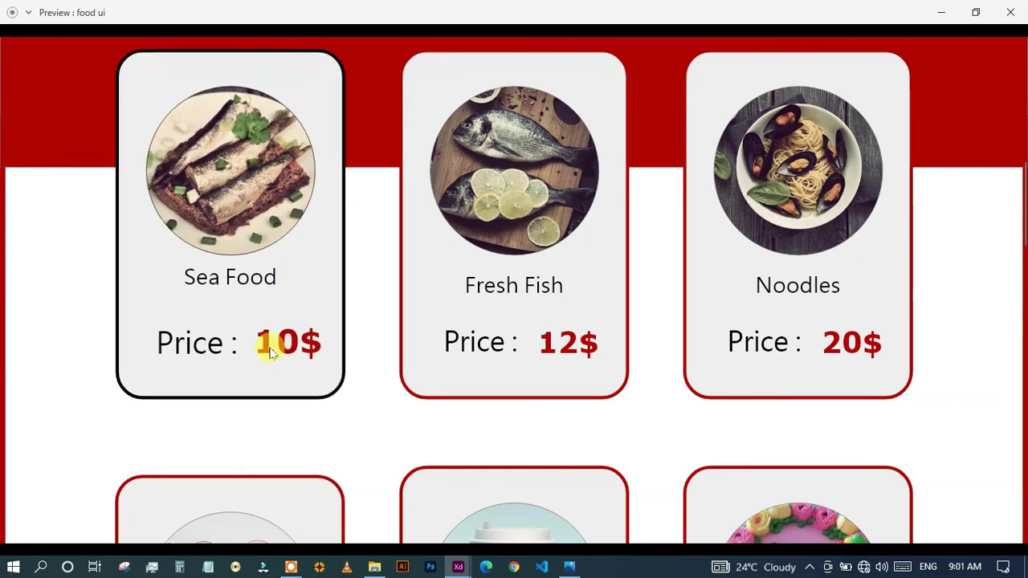
scroll(449, 345, "up", 5)
scroll(433, 349, "up", 3)
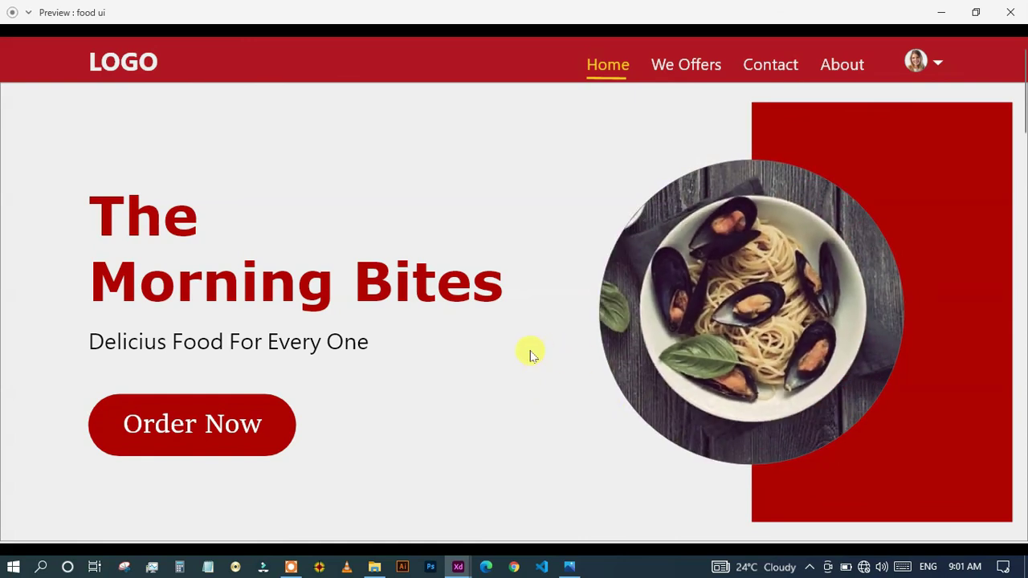
scroll(482, 353, "down", 2)
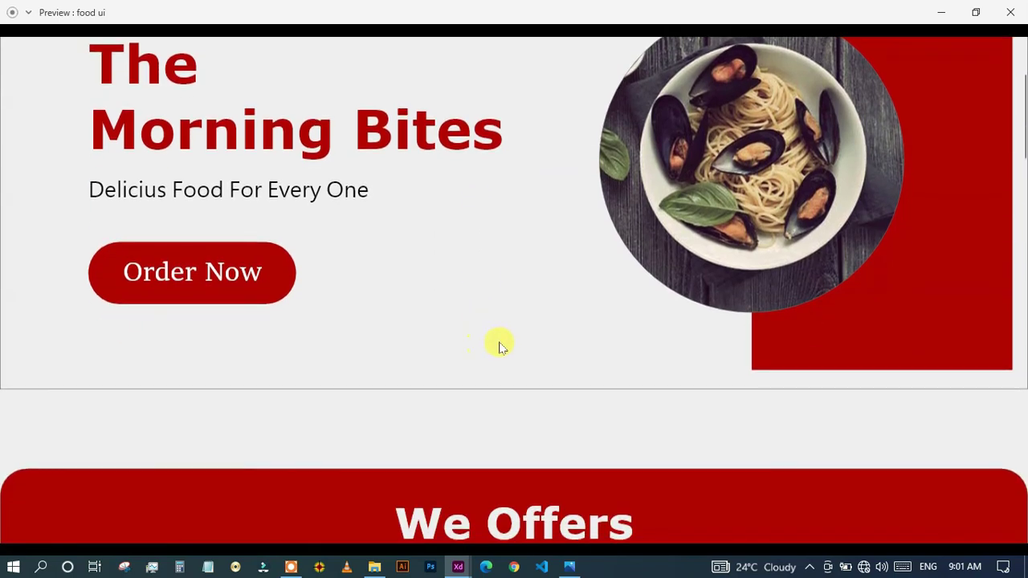
scroll(536, 352, "down", 20)
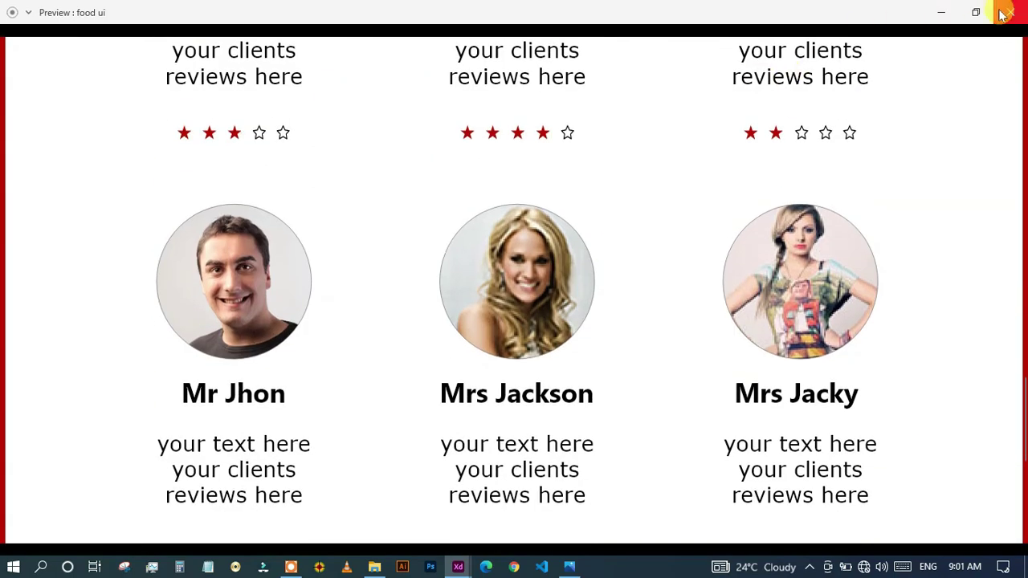
left_click(1006, 13)
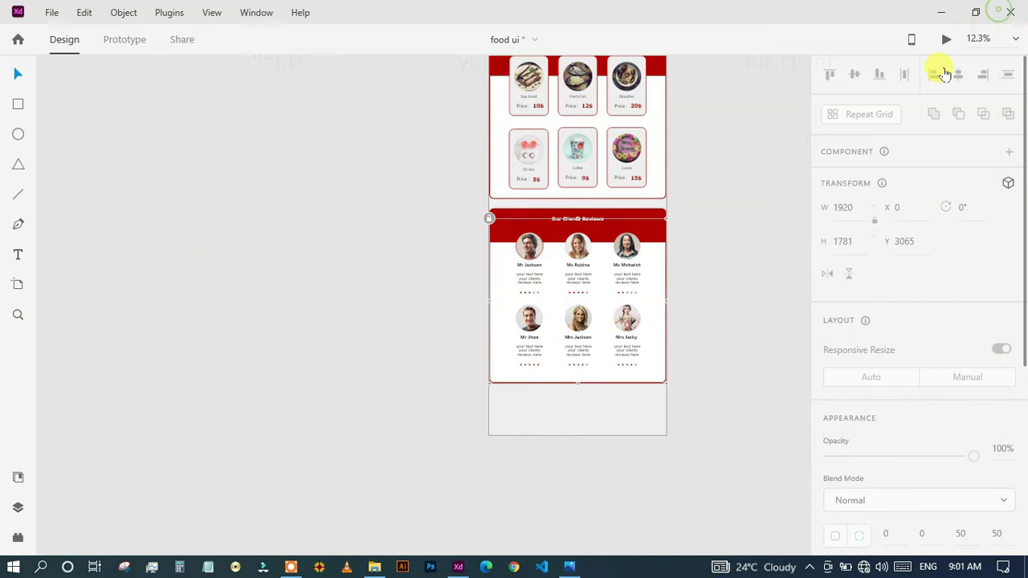
scroll(626, 229, "up", 1)
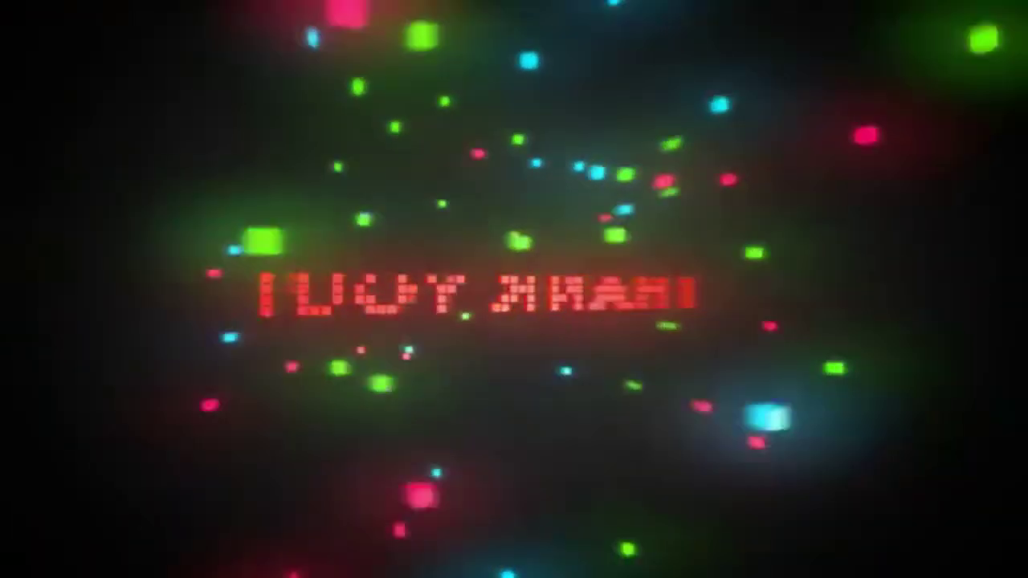